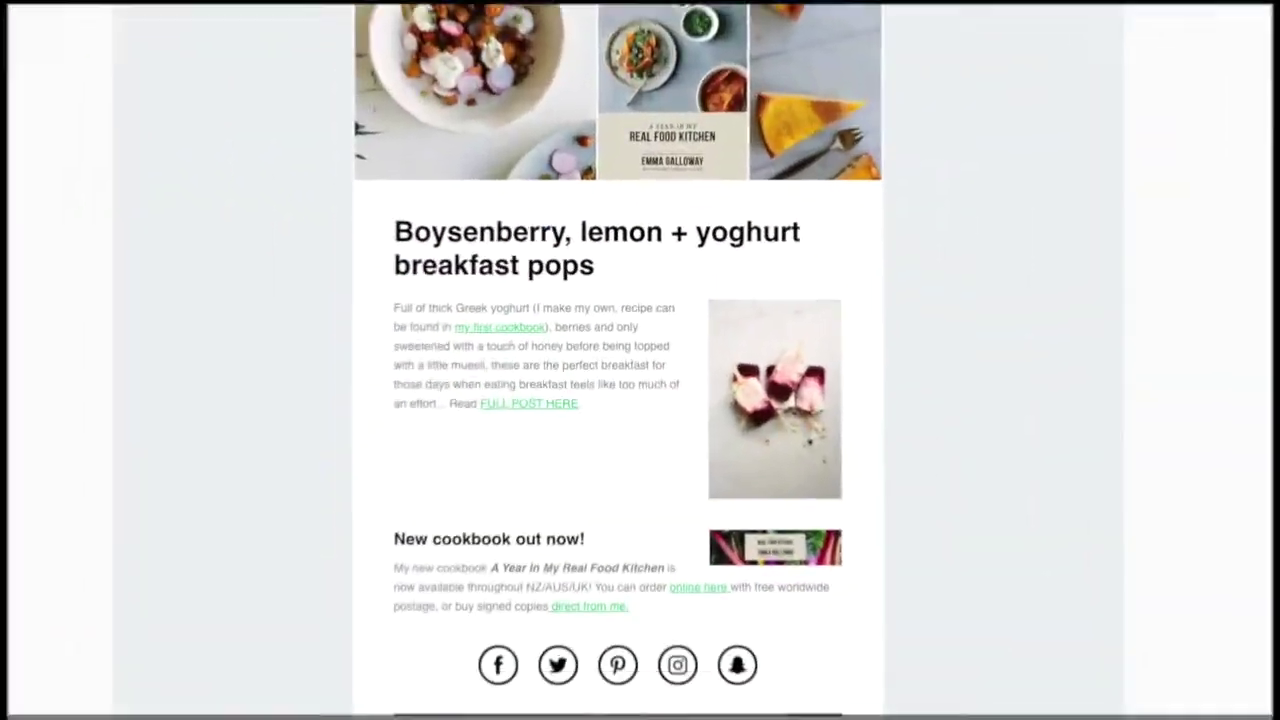
{"action": "scroll", "coordinate": [618, 360], "scroll_direction": "down", "scroll_amount": 4}
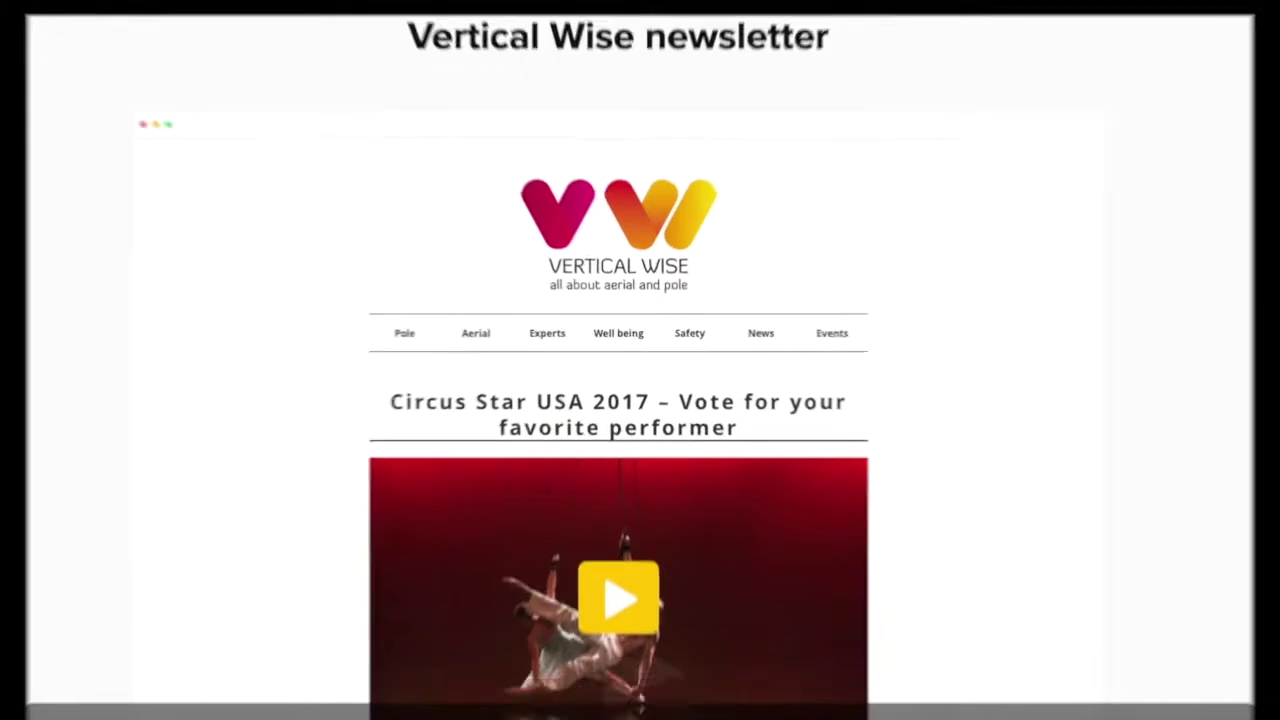
{"action": "scroll", "coordinate": [618, 360], "scroll_direction": "down", "scroll_amount": 3}
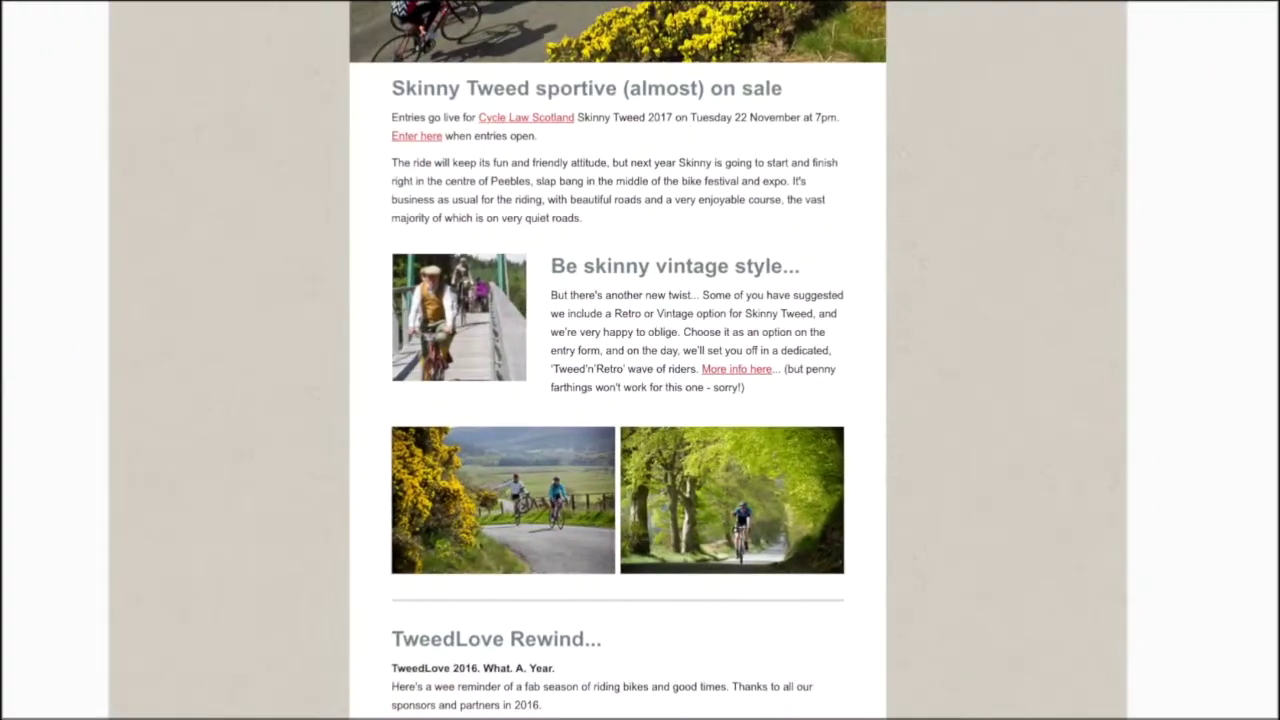
{"action": "scroll", "coordinate": [618, 360], "scroll_direction": "down", "scroll_amount": 3}
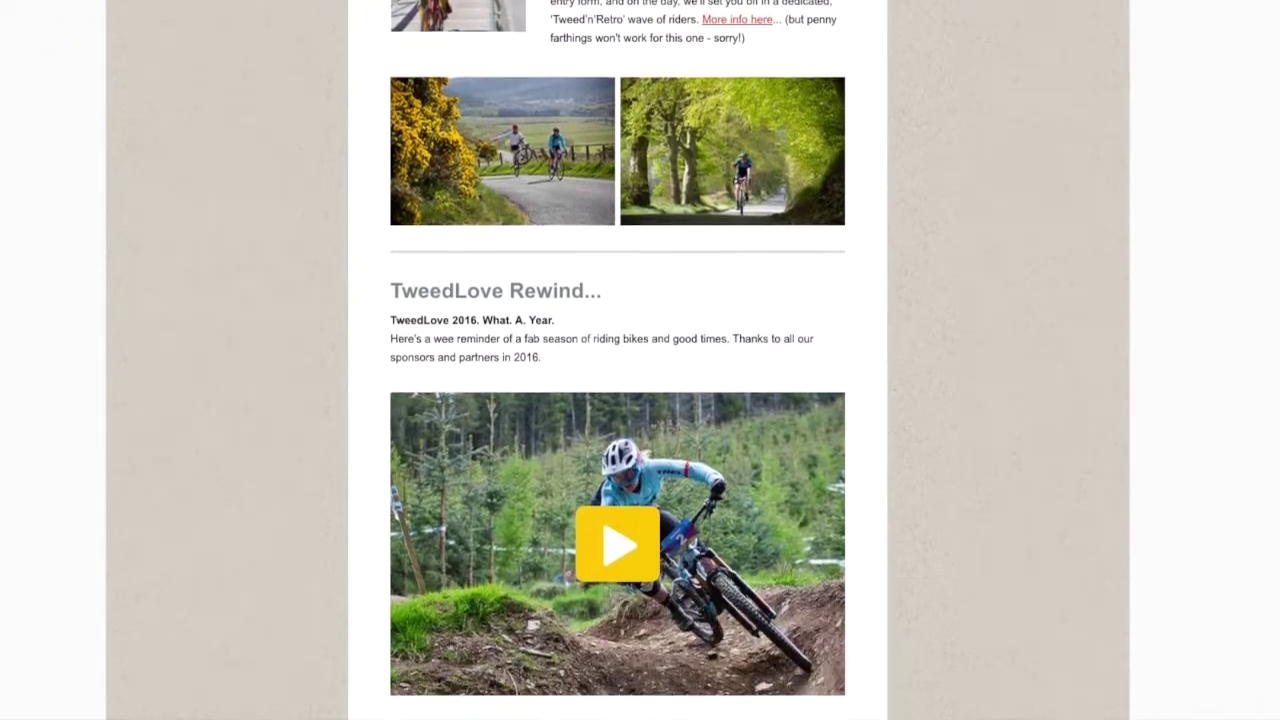
{"action": "scroll", "coordinate": [618, 360], "scroll_direction": "down", "scroll_amount": 1}
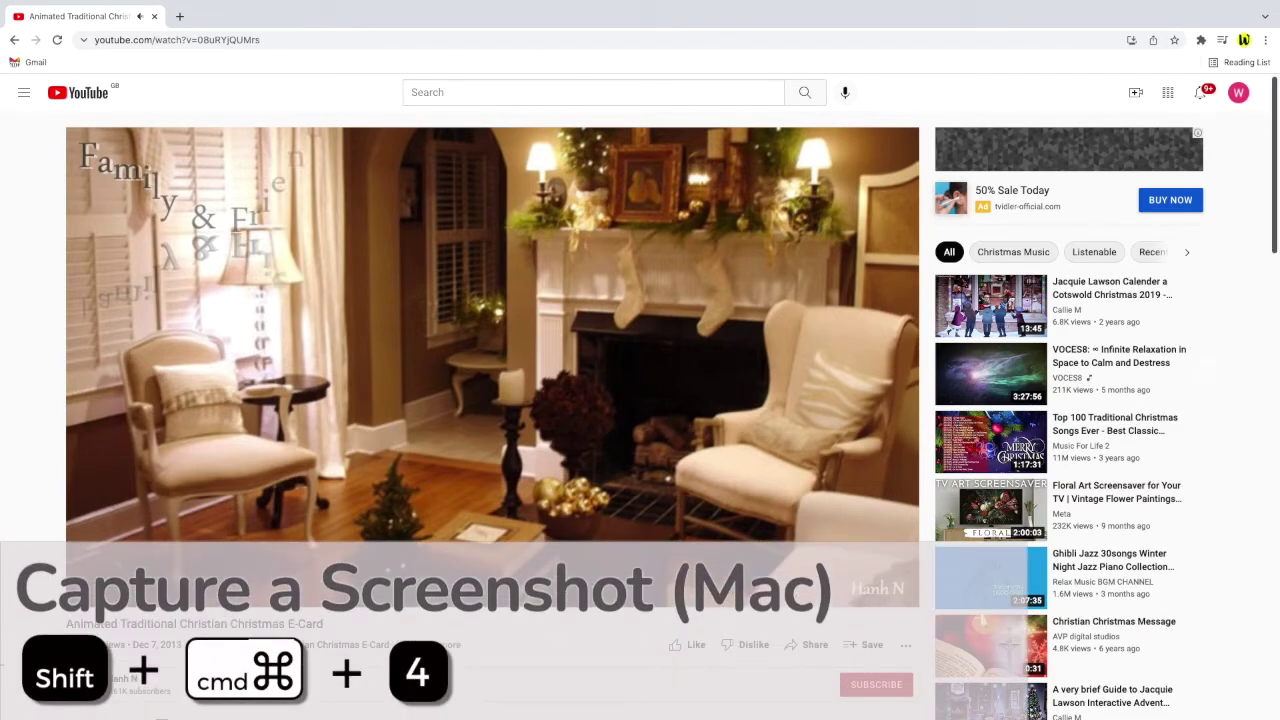
Capture a screenshot of just the Christmas e-card video frame on the YouTube page.
{"action": "key", "text": "shift+super+4"}
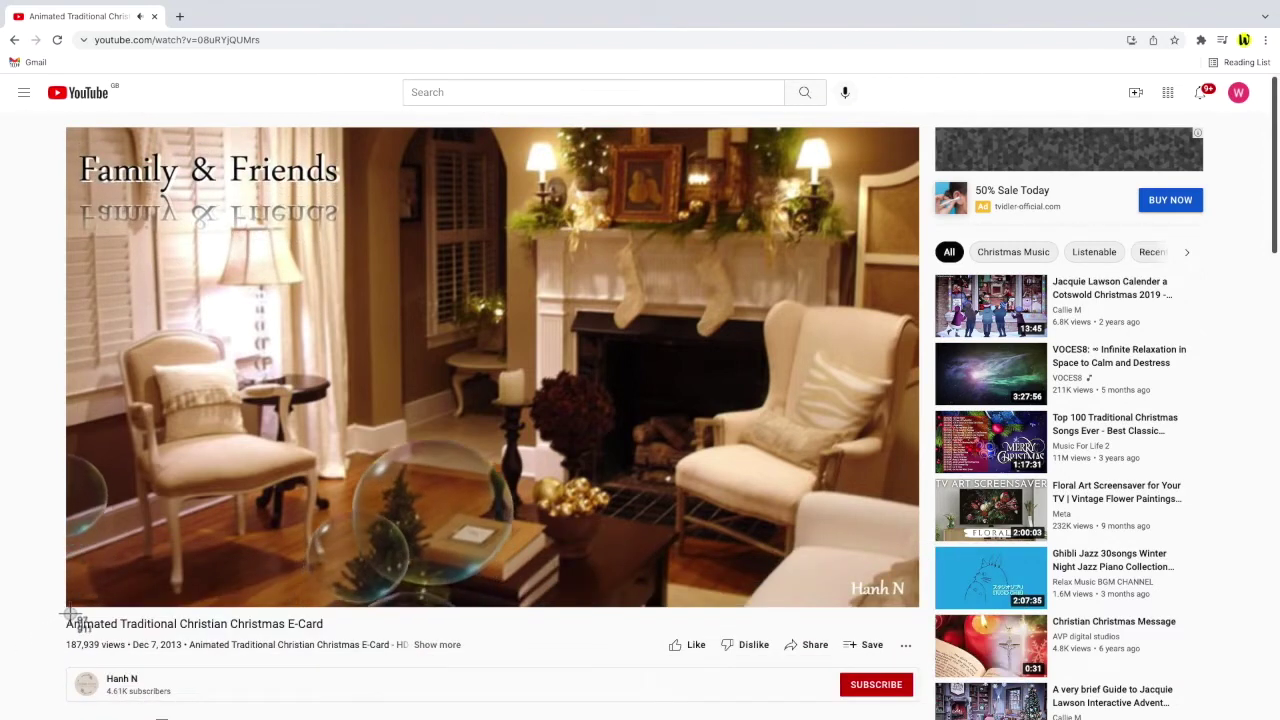
{"action": "left_click_drag", "start_coordinate": [62, 618], "coordinate": [920, 130]}
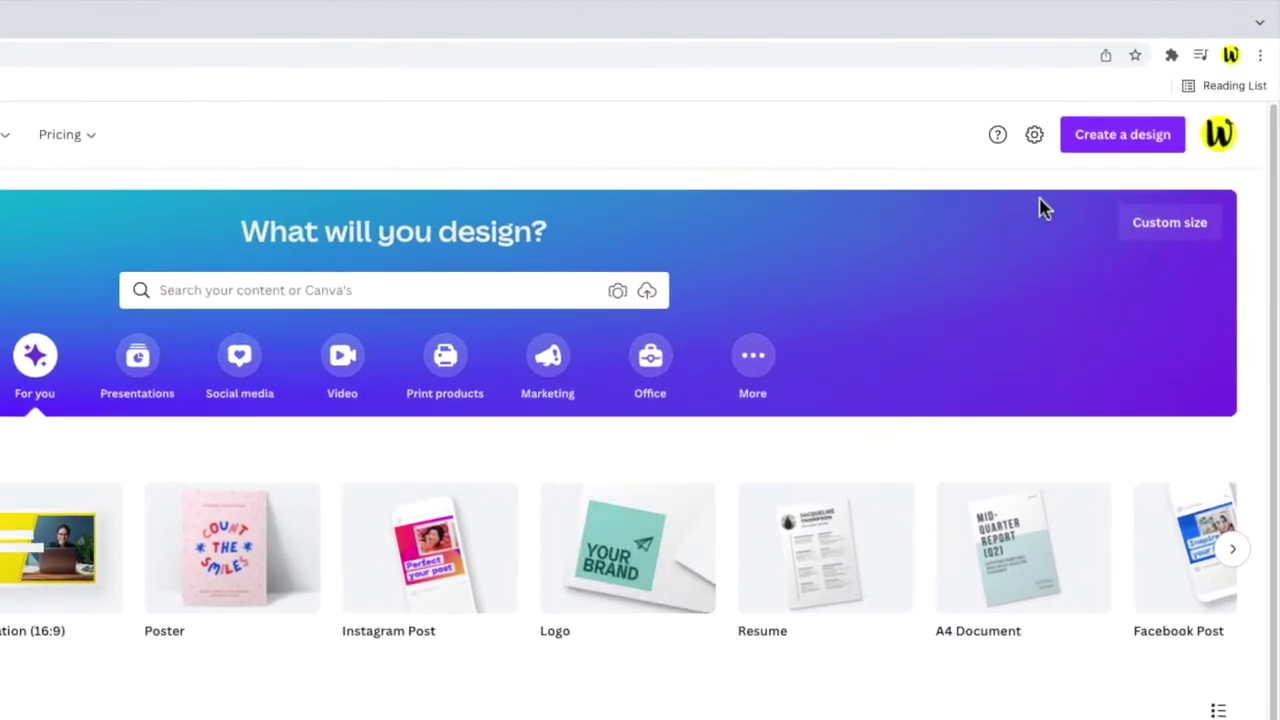
In Canva, import the e-card screenshot through the photo editing option and open it for editing as a design.
{"action": "left_click", "coordinate": [1074, 148]}
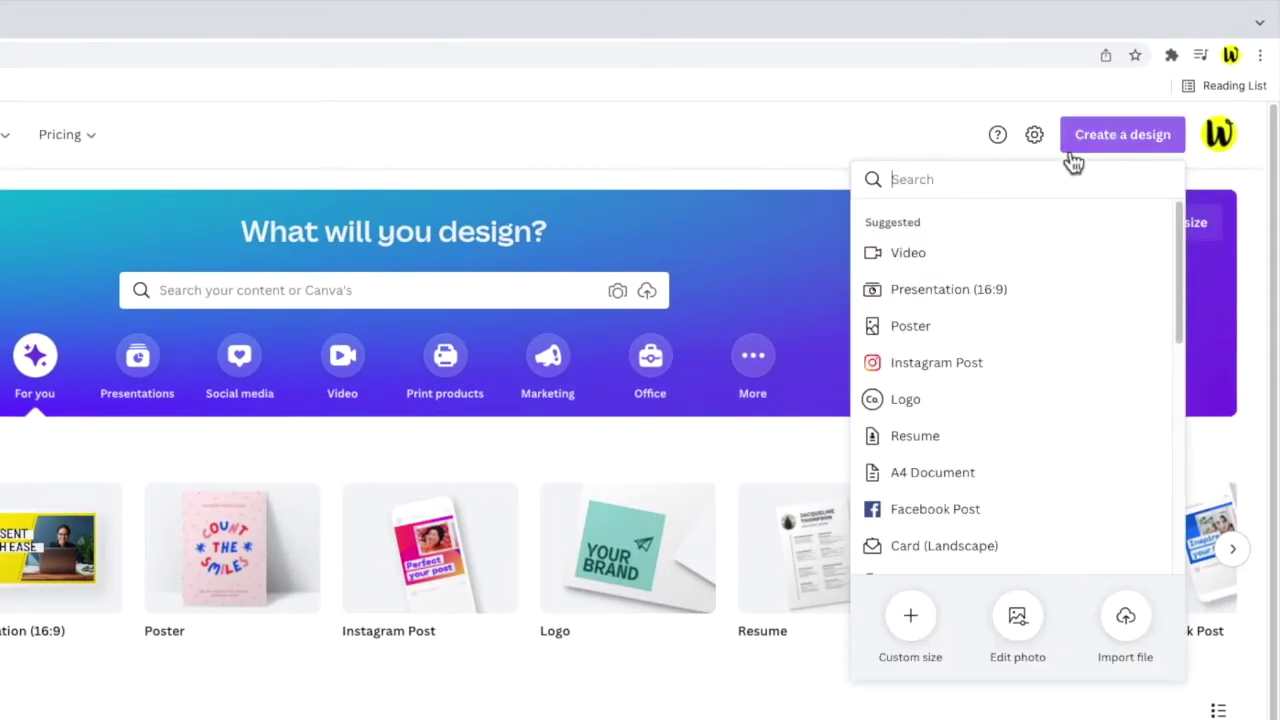
{"action": "left_click", "coordinate": [1020, 635]}
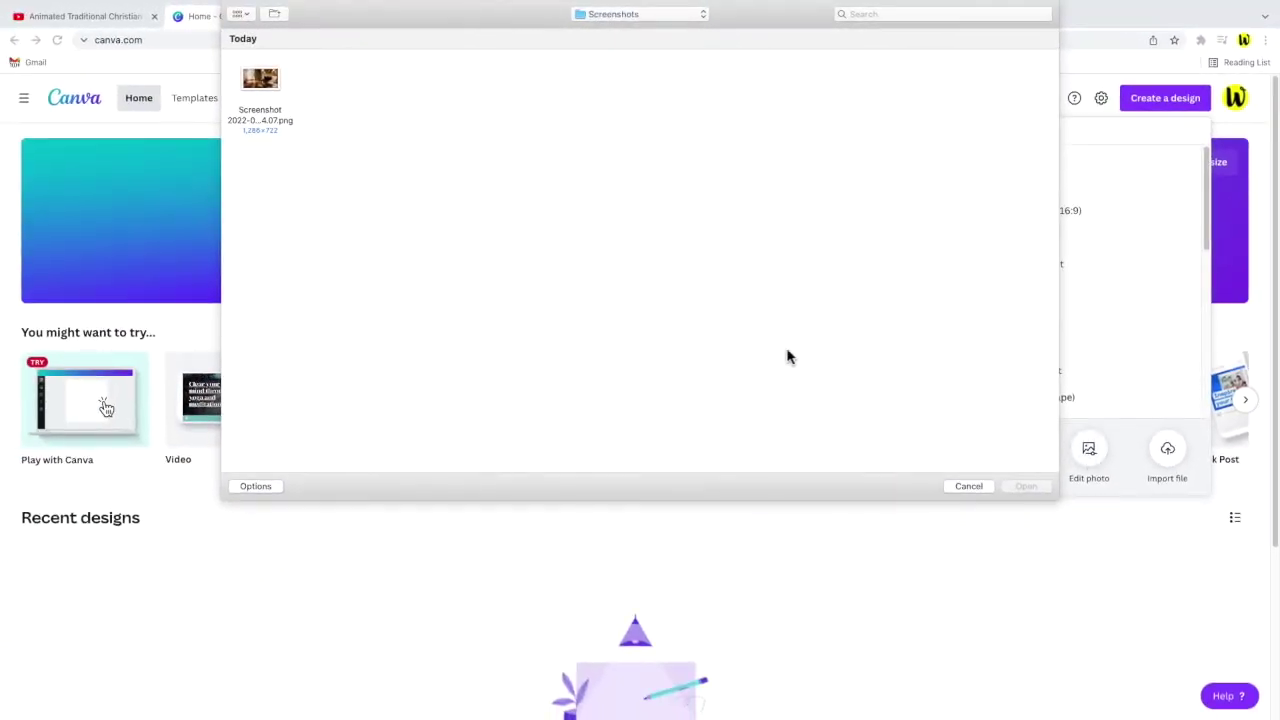
{"action": "double_click", "coordinate": [264, 84]}
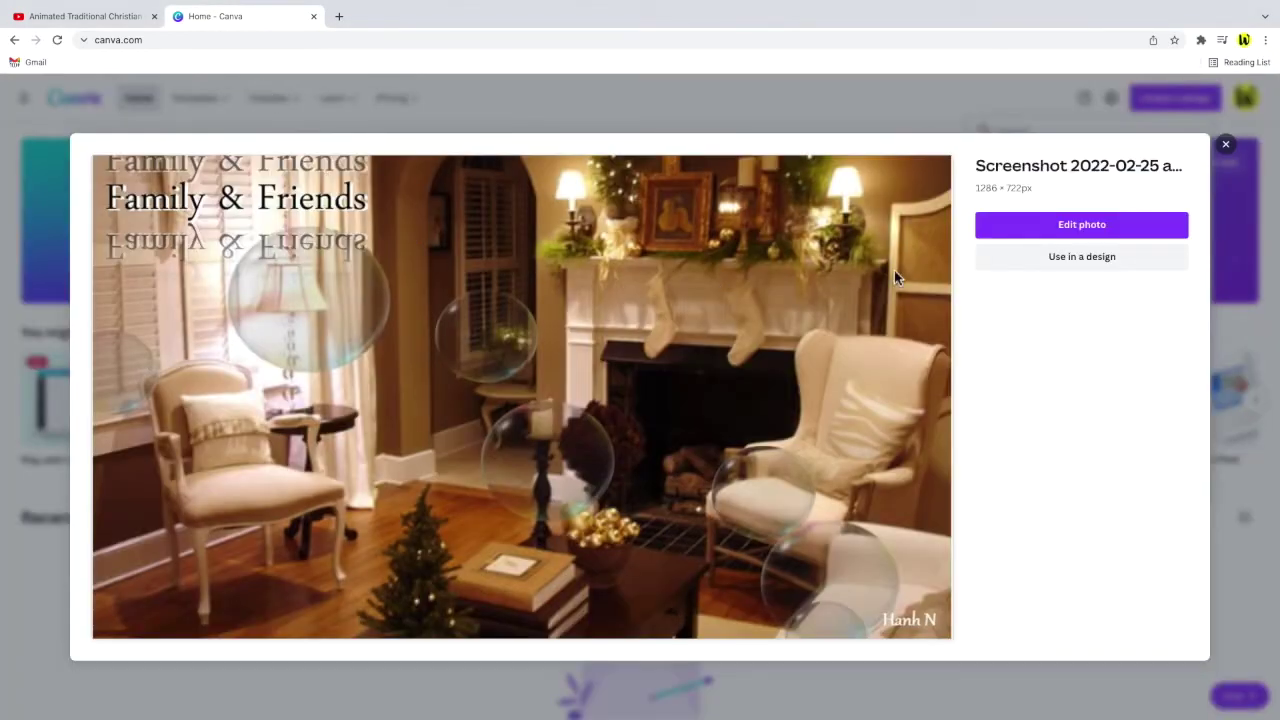
{"action": "left_click", "coordinate": [989, 236]}
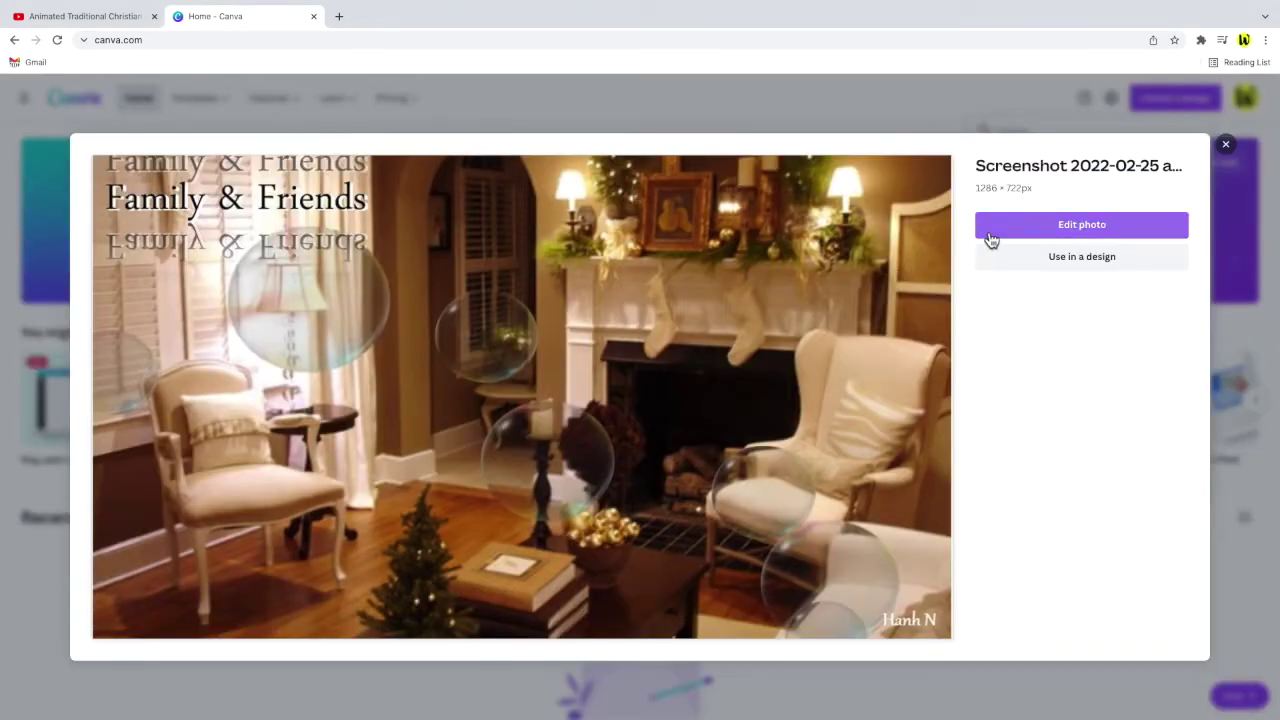
{"action": "left_click", "coordinate": [991, 239]}
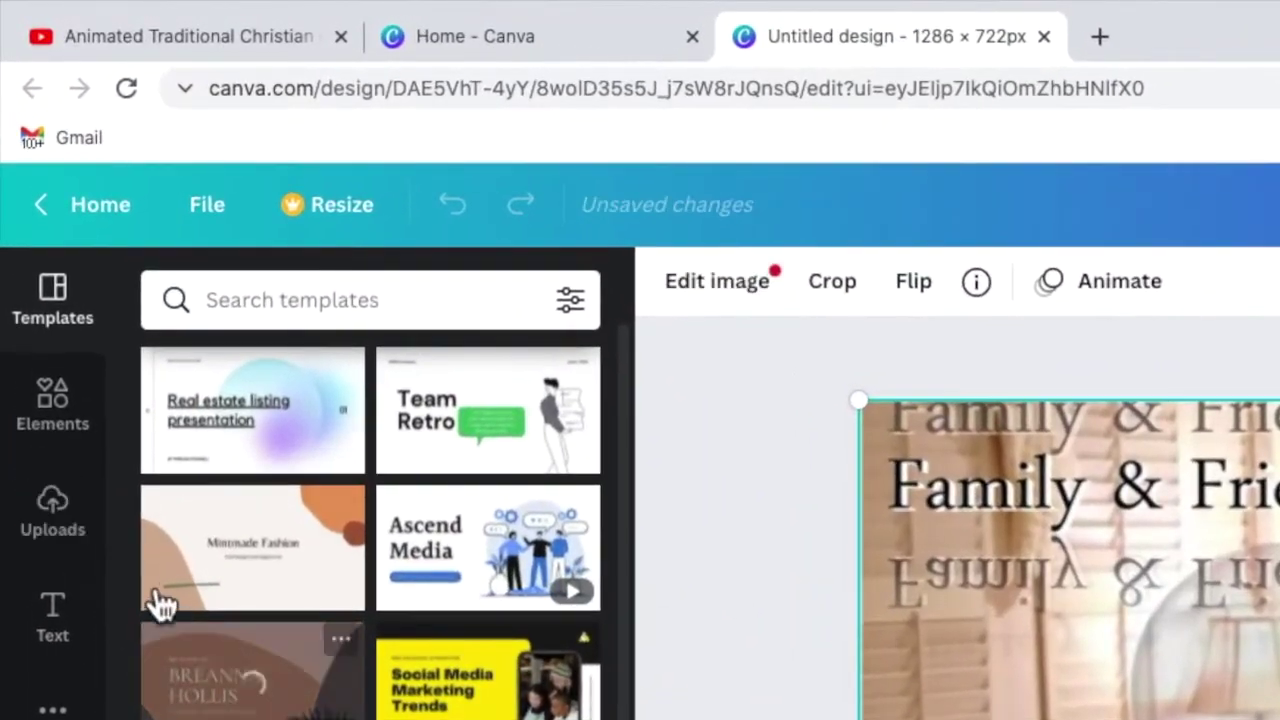
Search the elements library for "playback button" and add the grey round play button with the white triangle to the photo.
{"action": "left_click", "coordinate": [68, 440]}
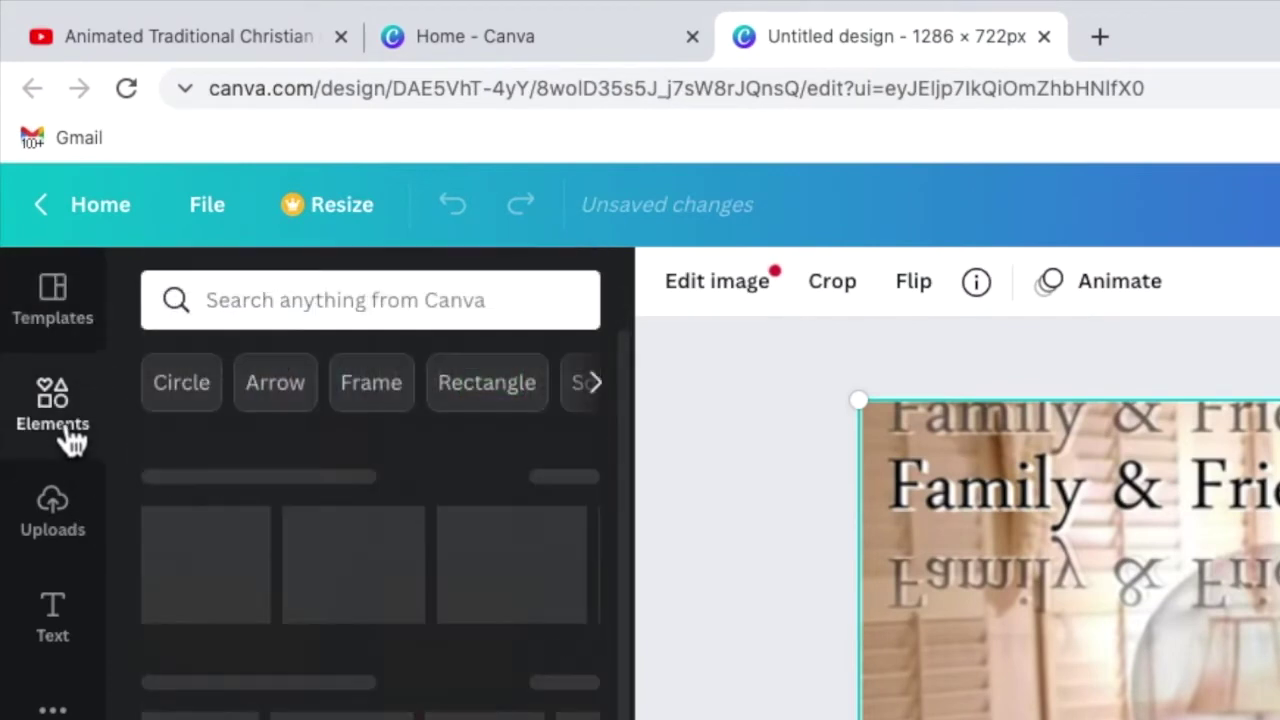
{"action": "left_click", "coordinate": [255, 318]}
{"action": "type", "text": "pla"}
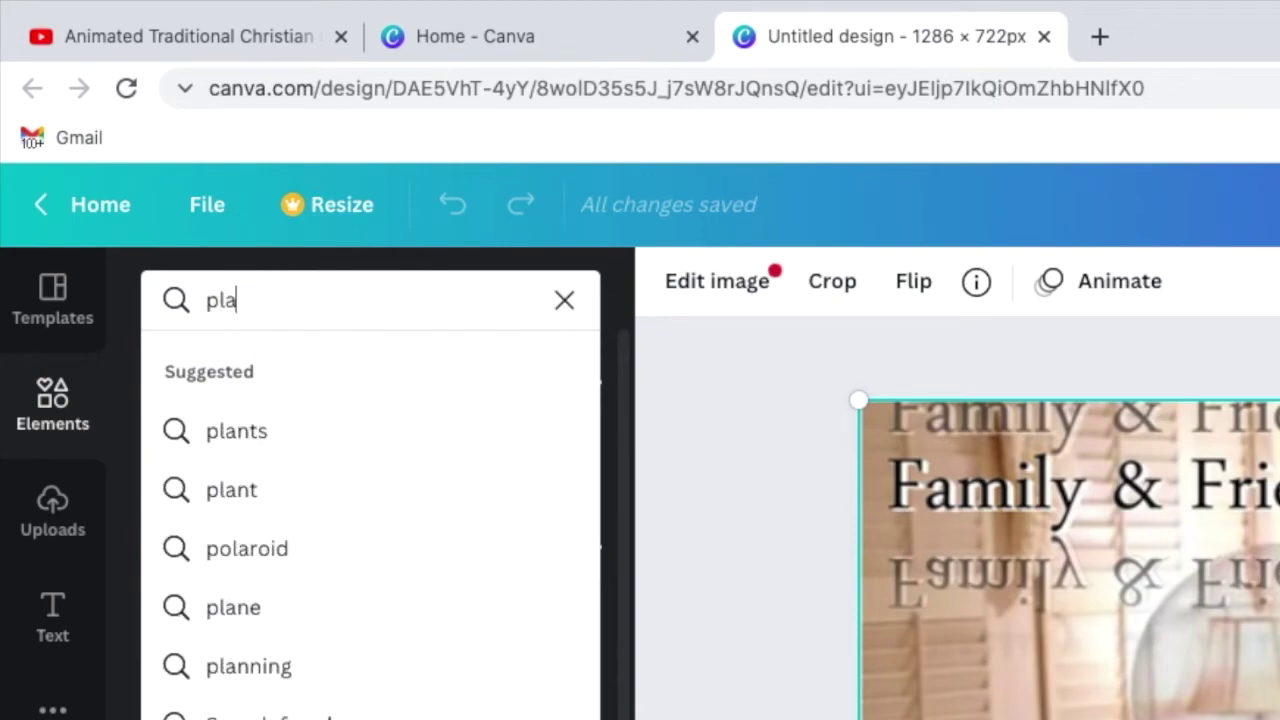
{"action": "type", "text": "yback button"}
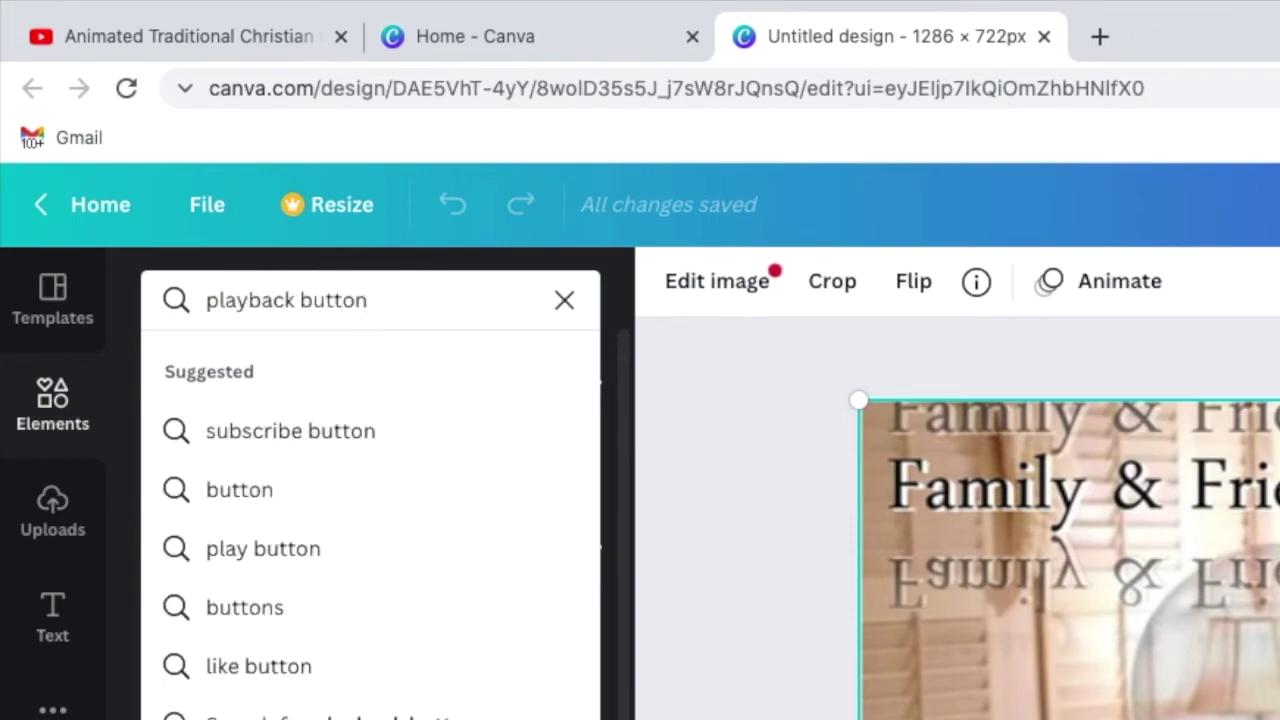
{"action": "key", "text": "Return"}
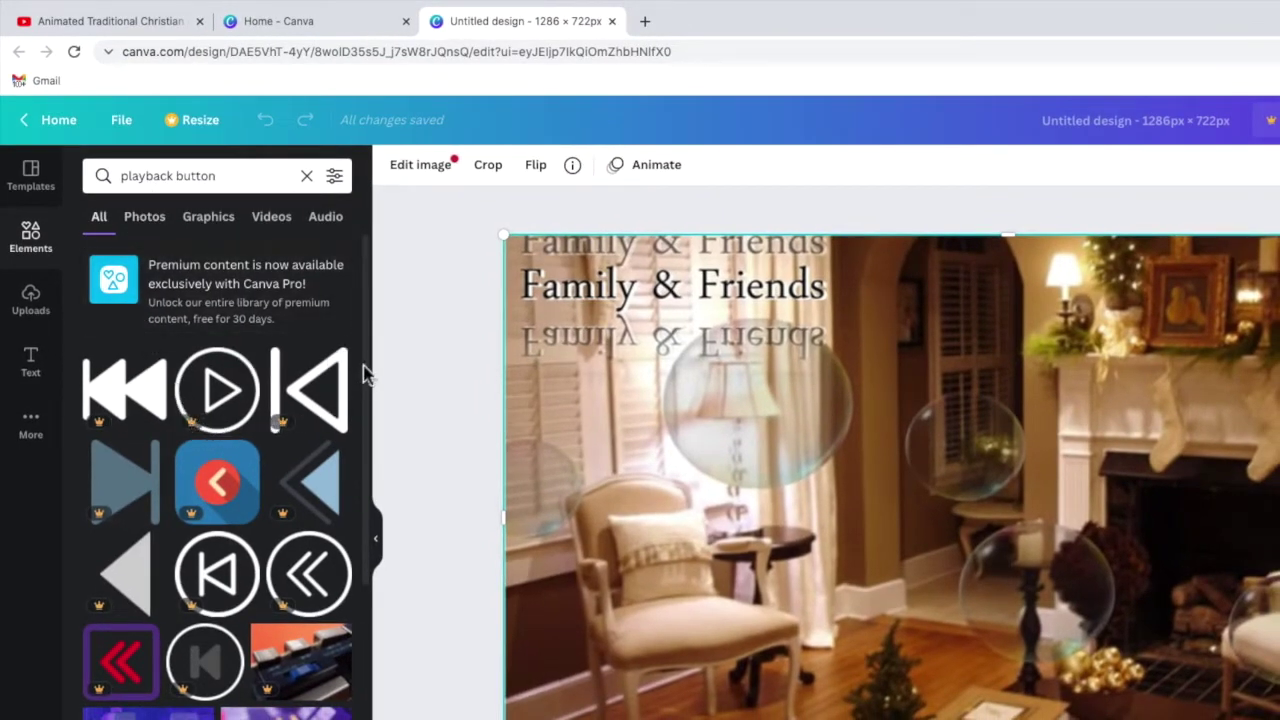
{"action": "scroll", "coordinate": [332, 400], "scroll_direction": "down", "scroll_amount": 8}
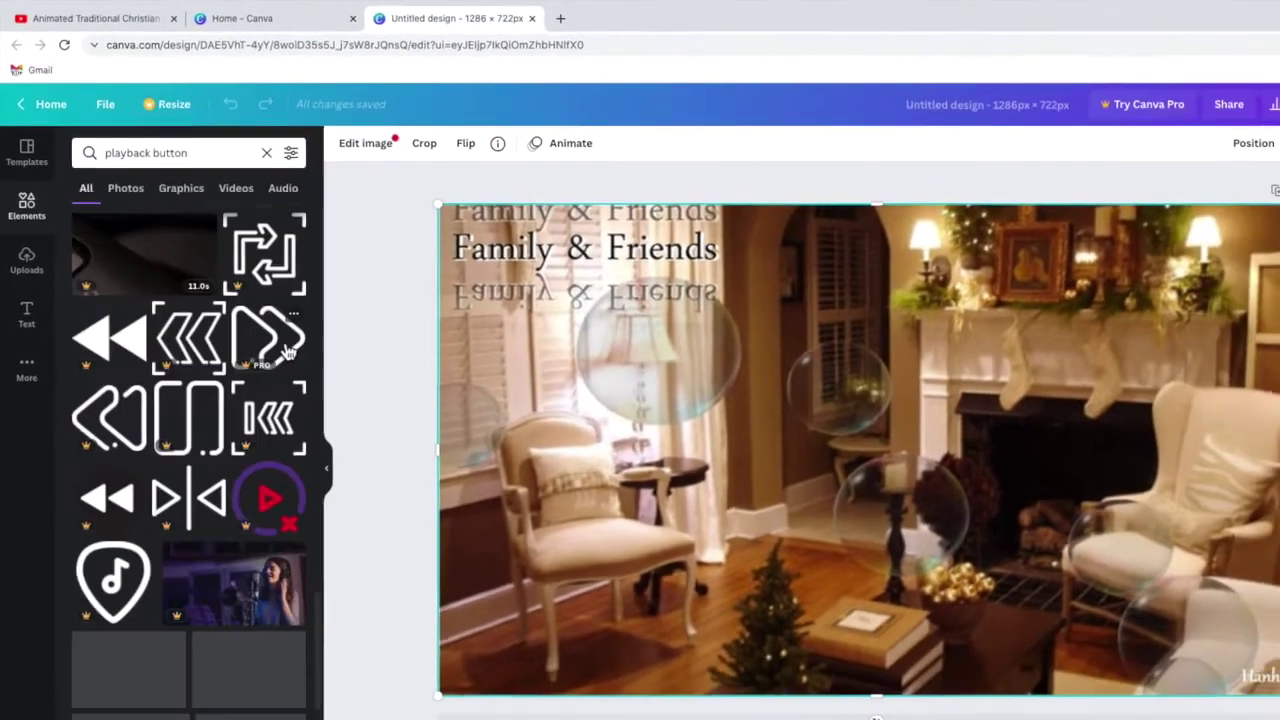
{"action": "scroll", "coordinate": [314, 405], "scroll_direction": "down", "scroll_amount": 5}
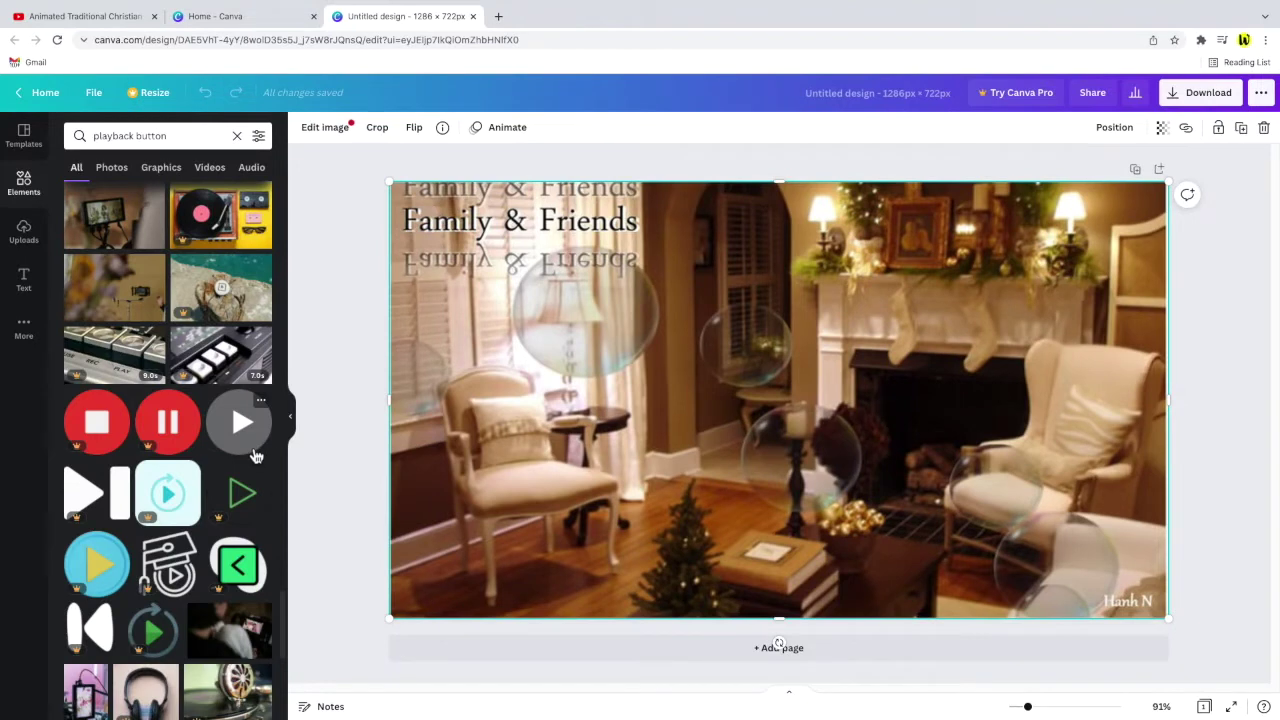
{"action": "left_click", "coordinate": [255, 455]}
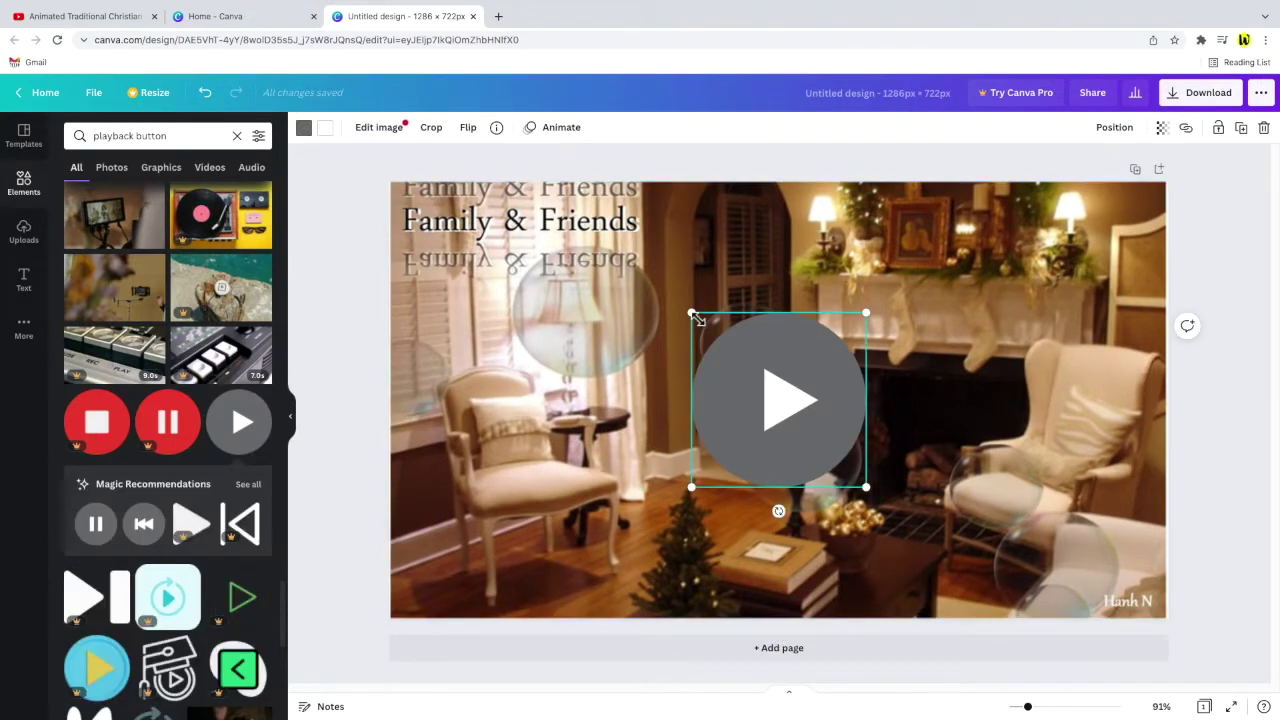
Enlarge the play button over the middle of the photo and recolour its grey circle red.
{"action": "left_click_drag", "start_coordinate": [697, 318], "coordinate": [658, 278]}
{"action": "left_click_drag", "start_coordinate": [731, 440], "coordinate": [744, 438]}
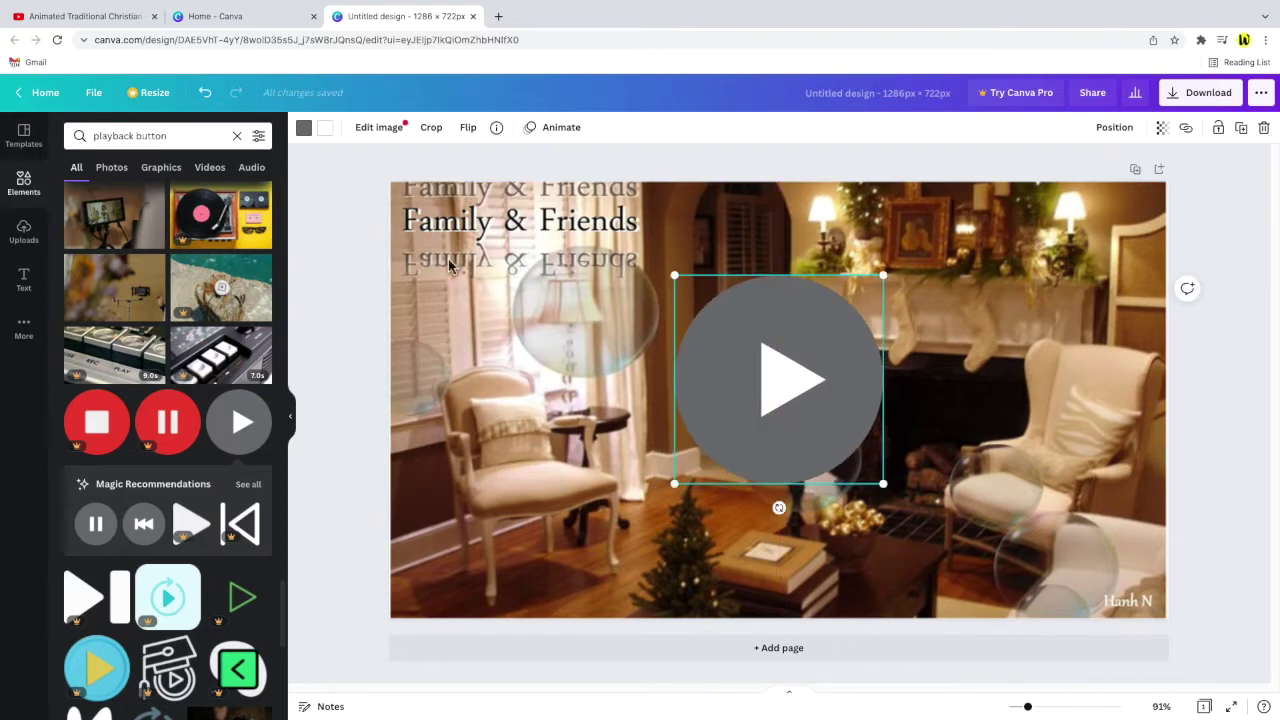
{"action": "left_click", "coordinate": [304, 129]}
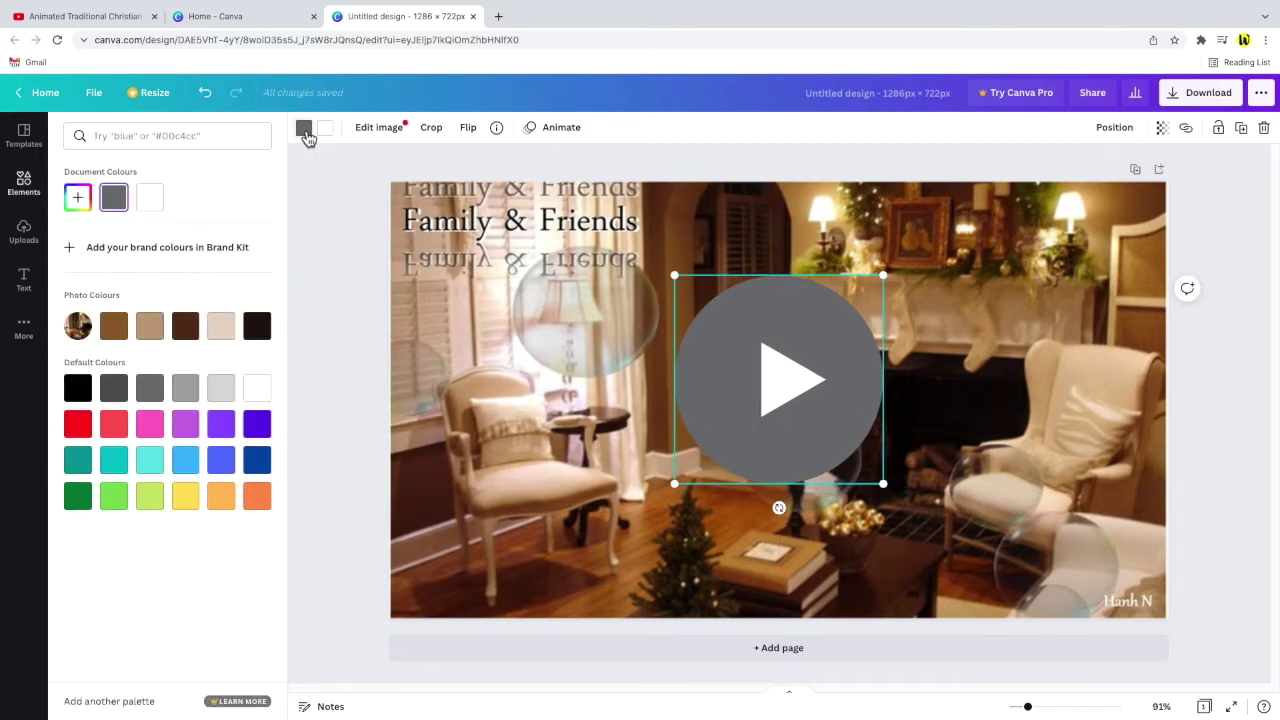
{"action": "left_click", "coordinate": [78, 425]}
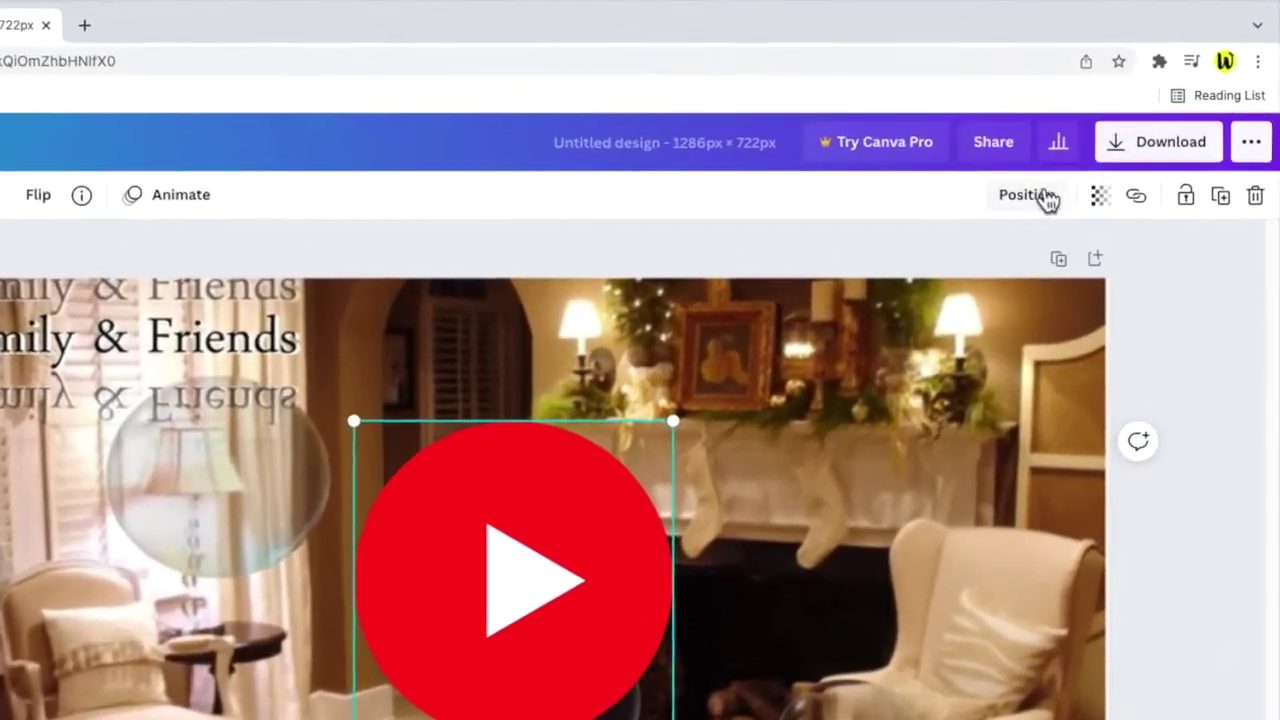
Download the finished design as a PNG file at 1286 × 722 px.
{"action": "left_click", "coordinate": [1118, 155]}
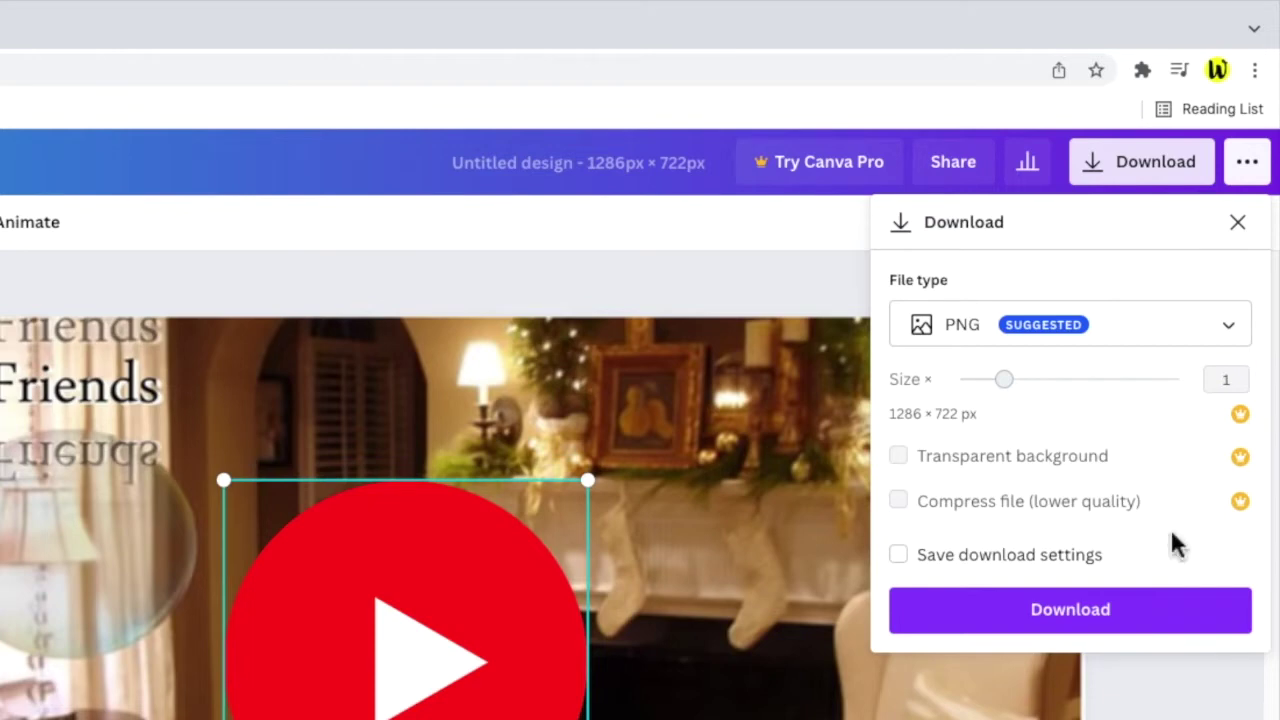
{"action": "left_click", "coordinate": [1186, 612]}
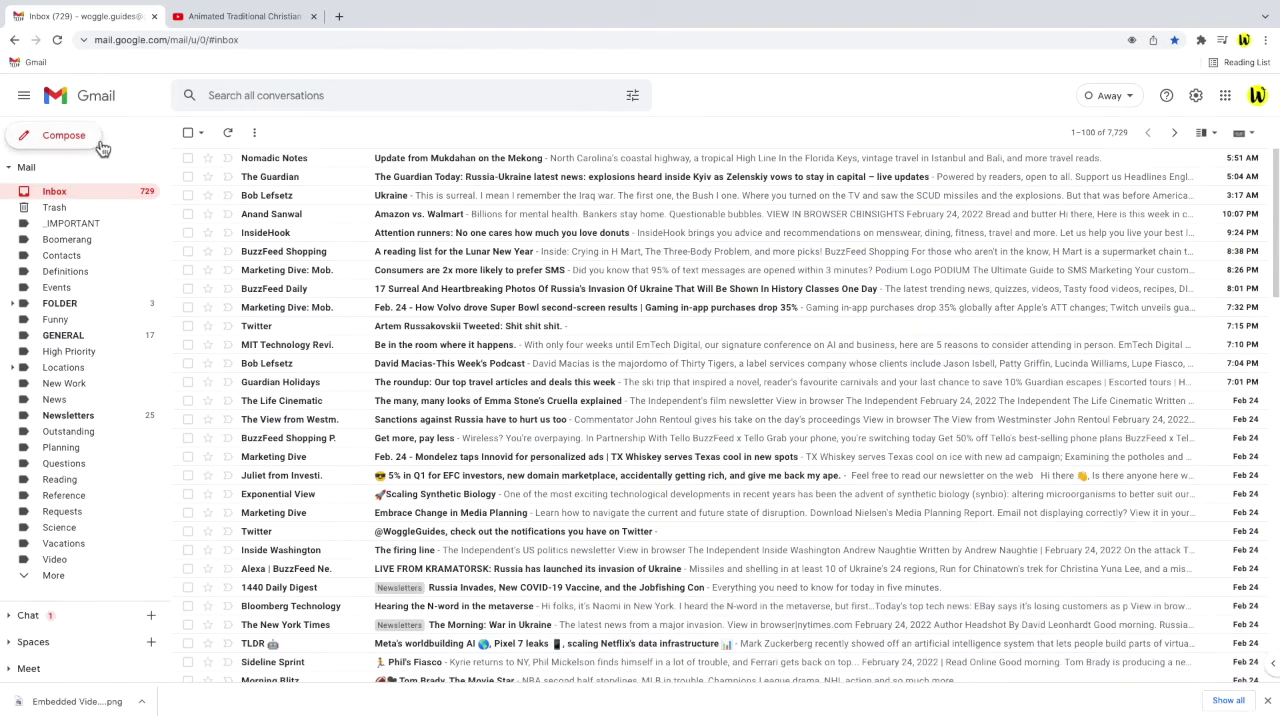
In Gmail, compose an email to the suggested contact with subject "Merry Christmas" and the message "Christmas wishes to you and your family".
{"action": "left_click", "coordinate": [101, 148]}
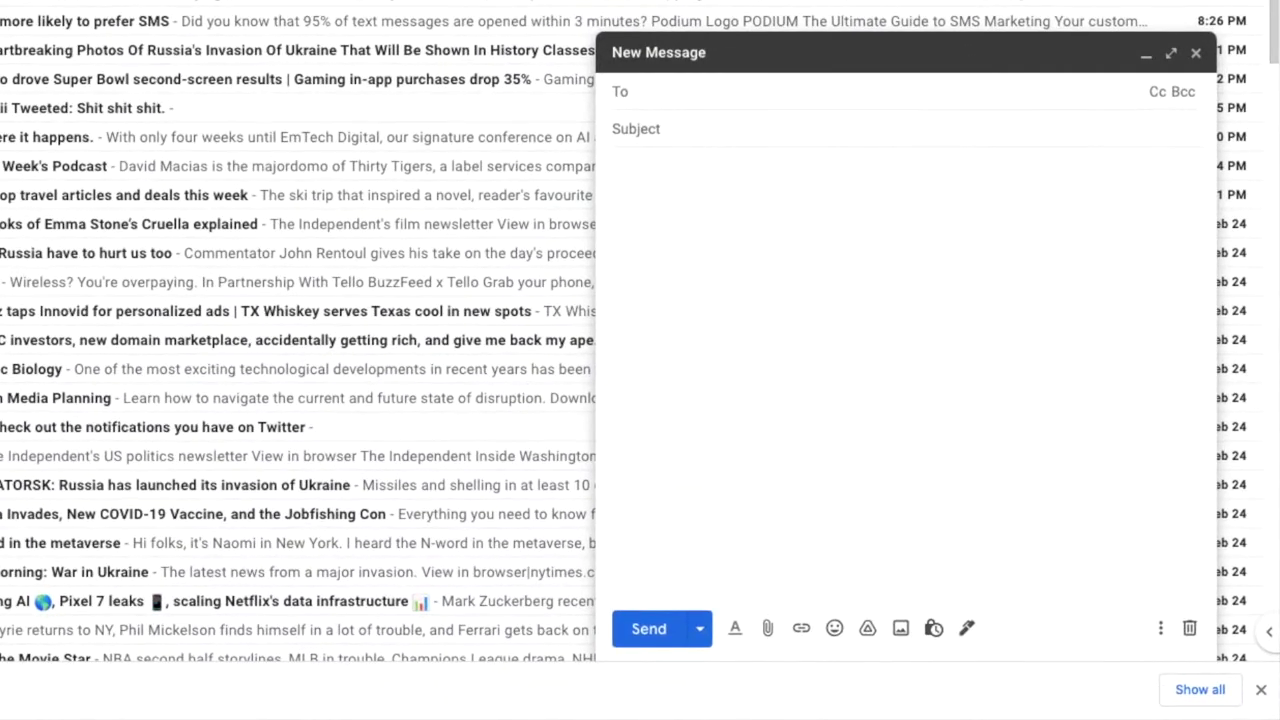
{"action": "type", "text": "cu"}
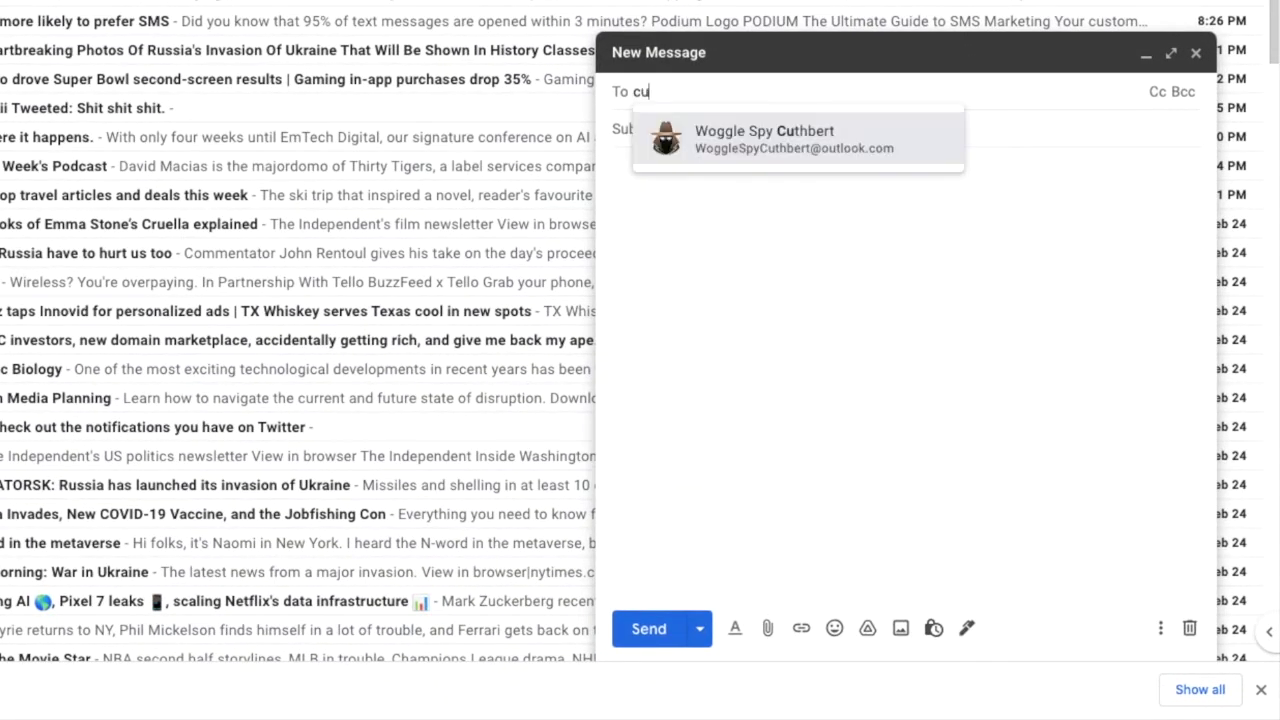
{"action": "key", "text": "Return"}
{"action": "key", "text": "Tab"}
{"action": "type", "text": "Me"}
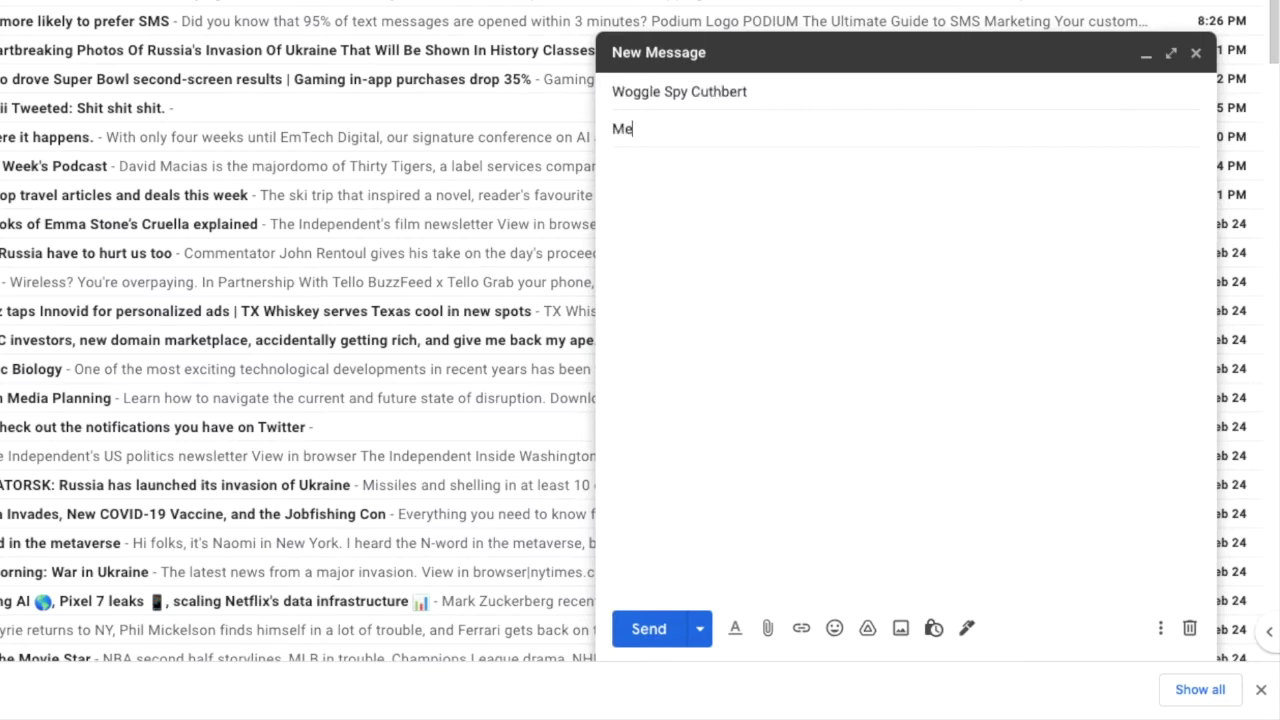
{"action": "type", "text": "rry Christmas"}
{"action": "key", "text": "Tab"}
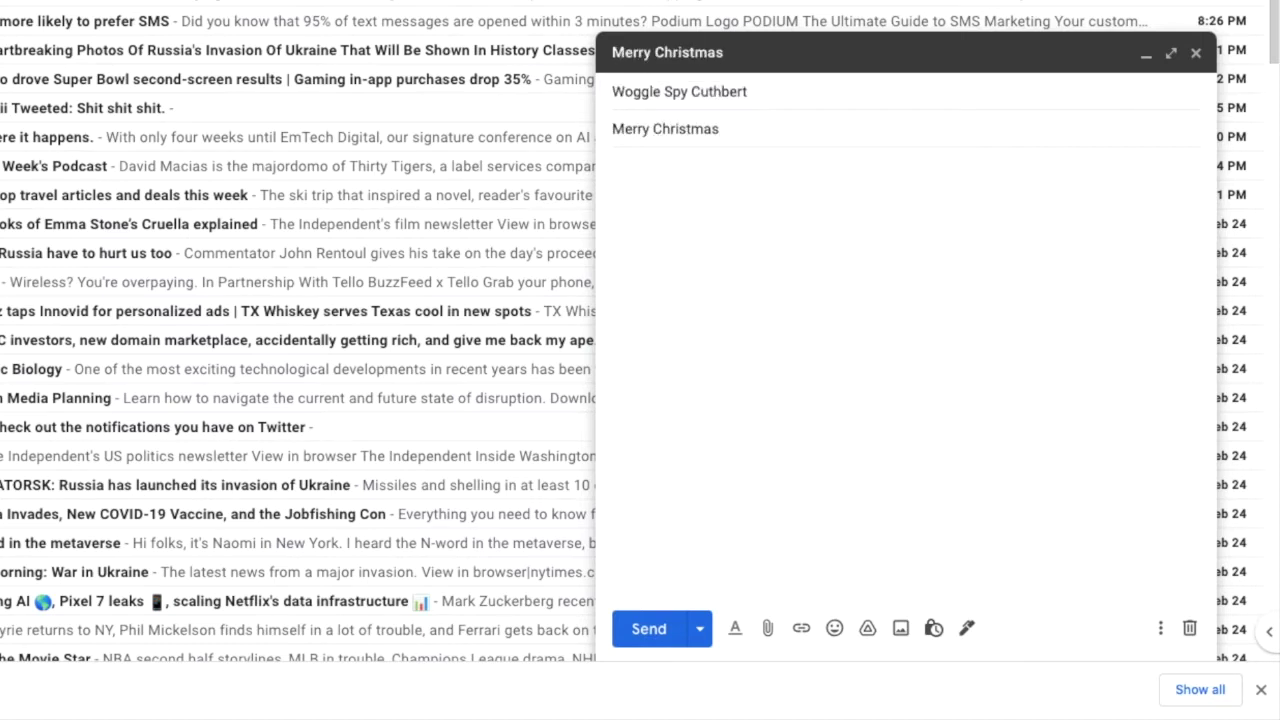
{"action": "type", "text": "Christmas wishes to you and your family"}
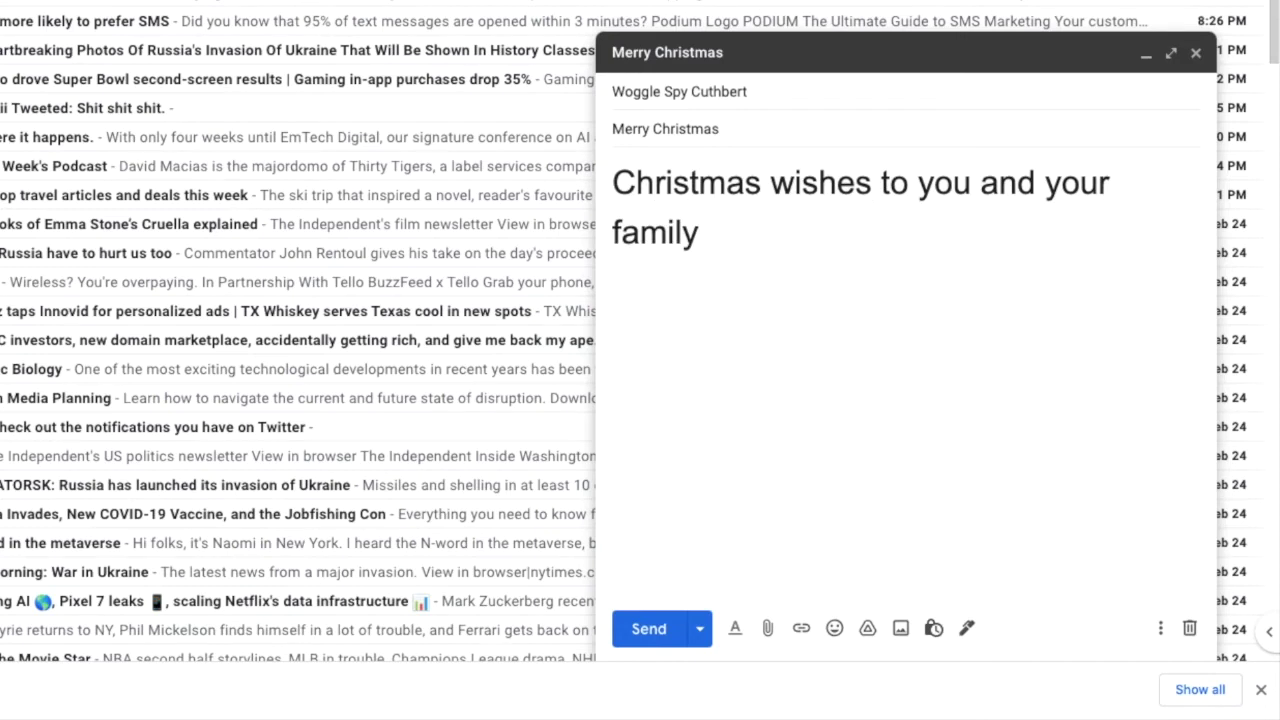
{"action": "key", "text": "Return"}
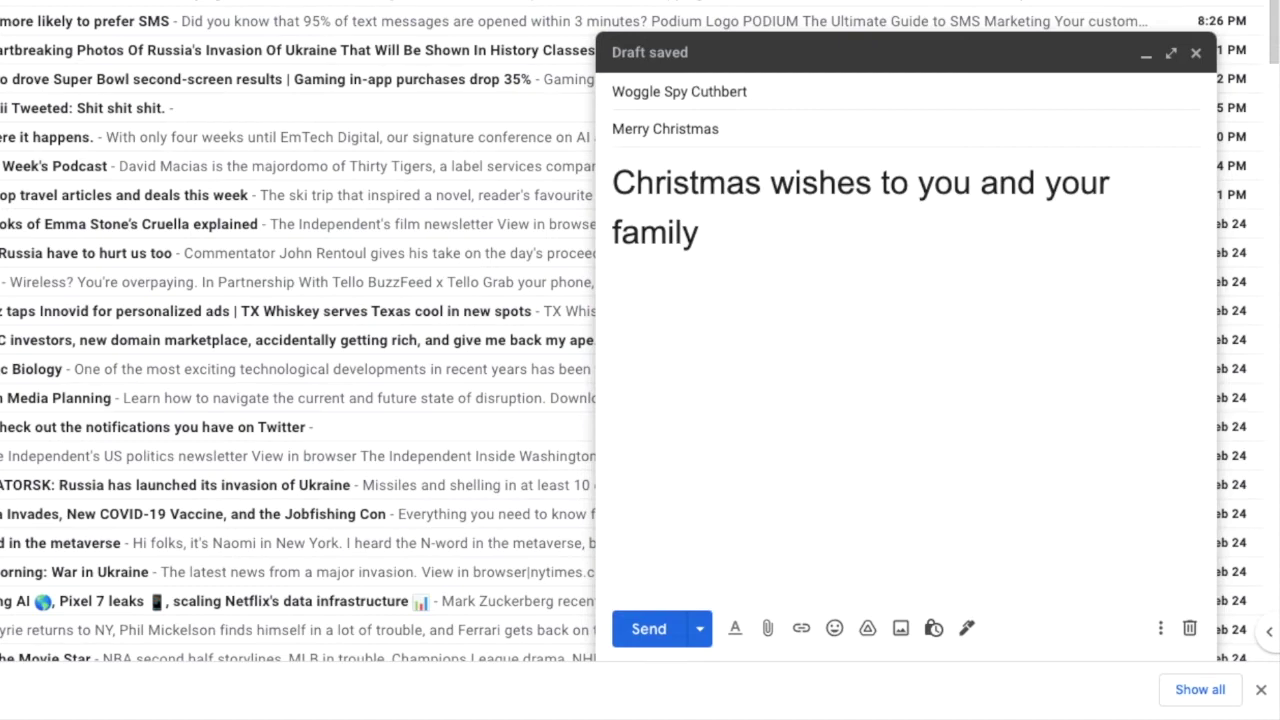
Upload Embedded Video Image.png as an inline image below the greeting and set its display size to Small.
{"action": "left_click", "coordinate": [912, 645]}
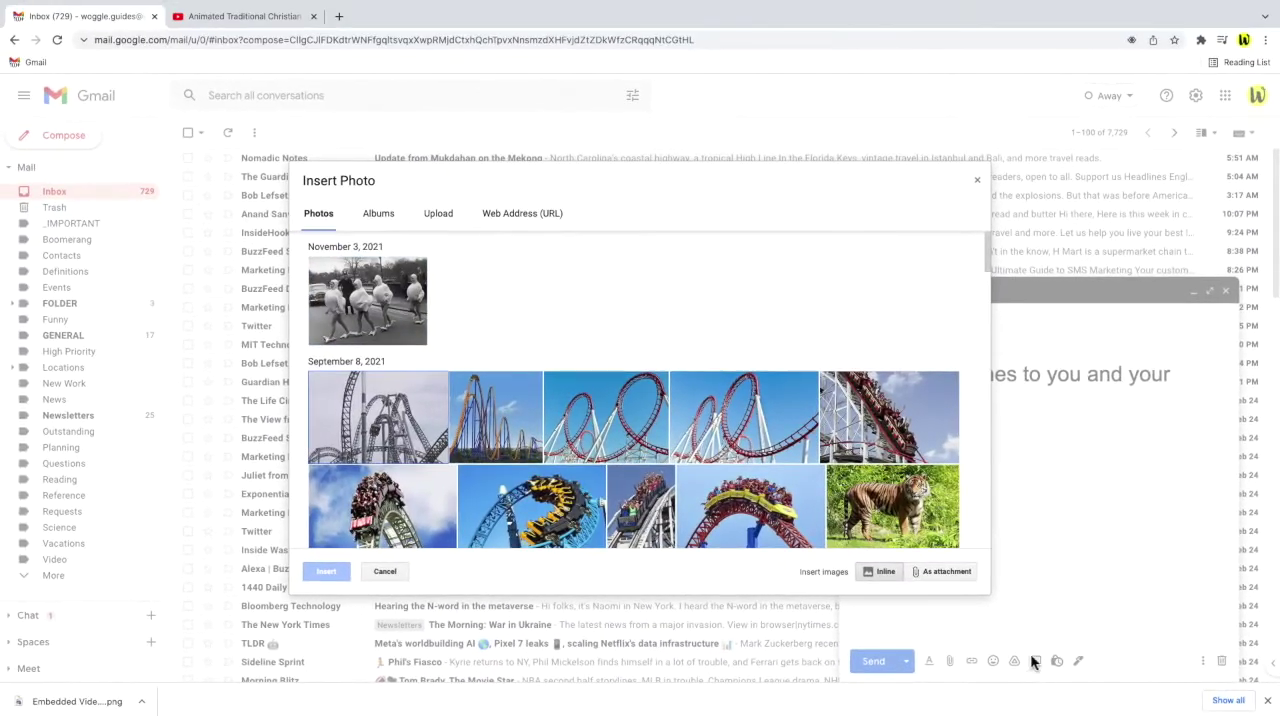
{"action": "left_click", "coordinate": [437, 221]}
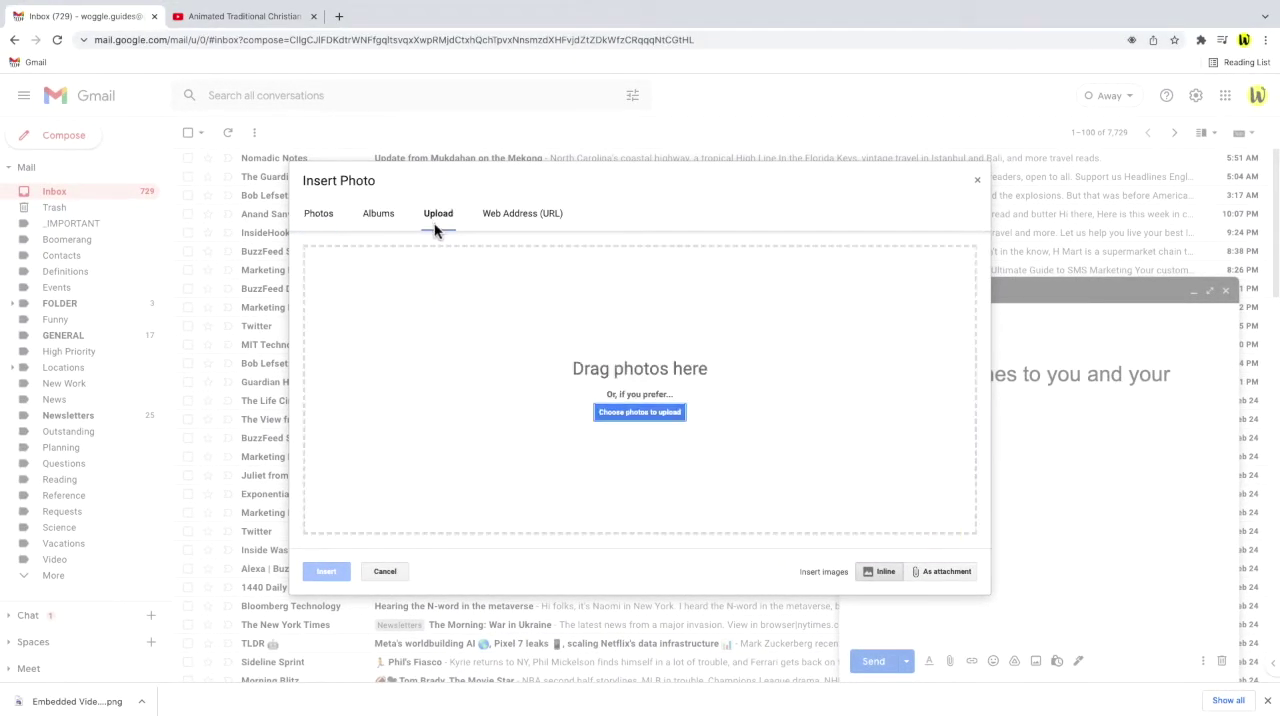
{"action": "left_click", "coordinate": [665, 422]}
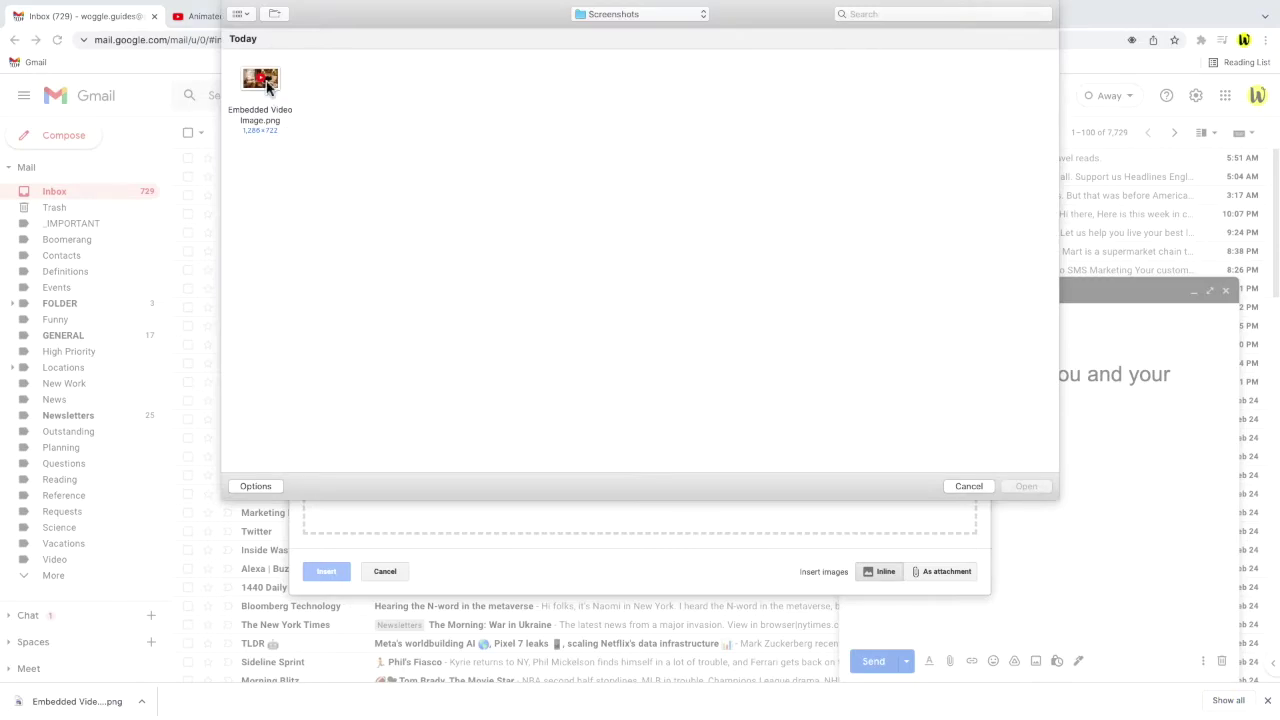
{"action": "double_click", "coordinate": [278, 118]}
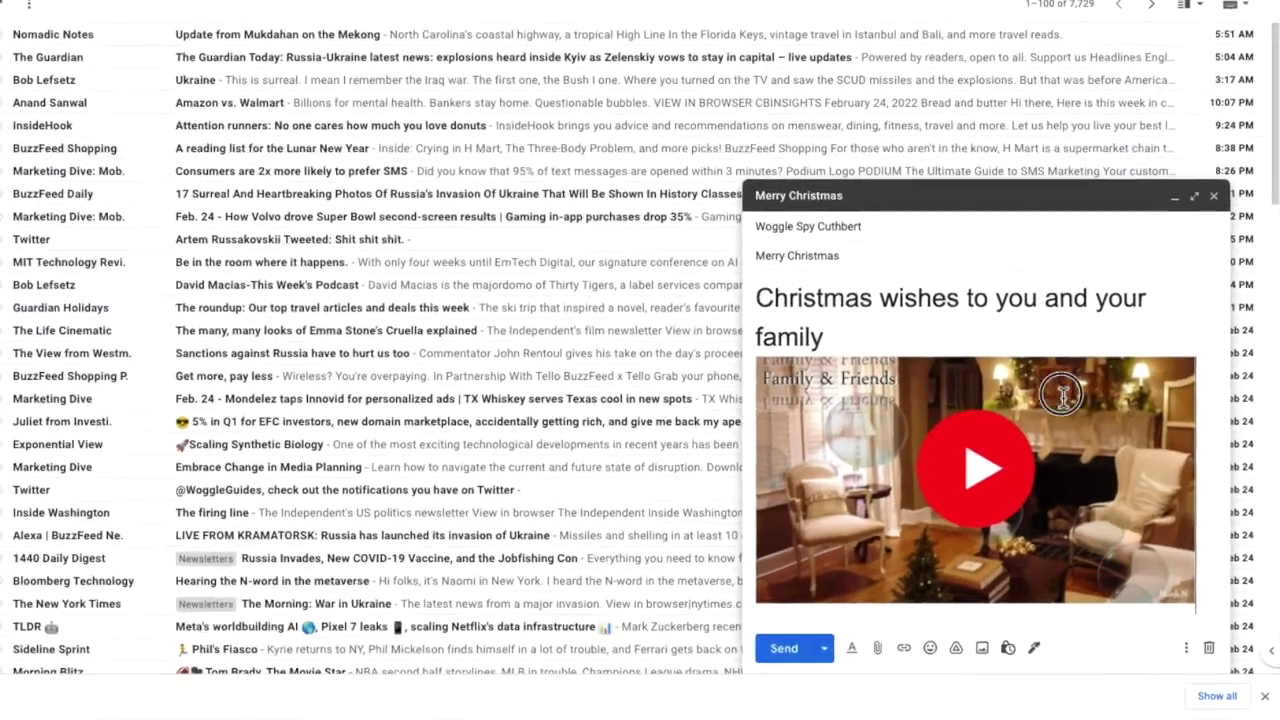
{"action": "left_click", "coordinate": [925, 438]}
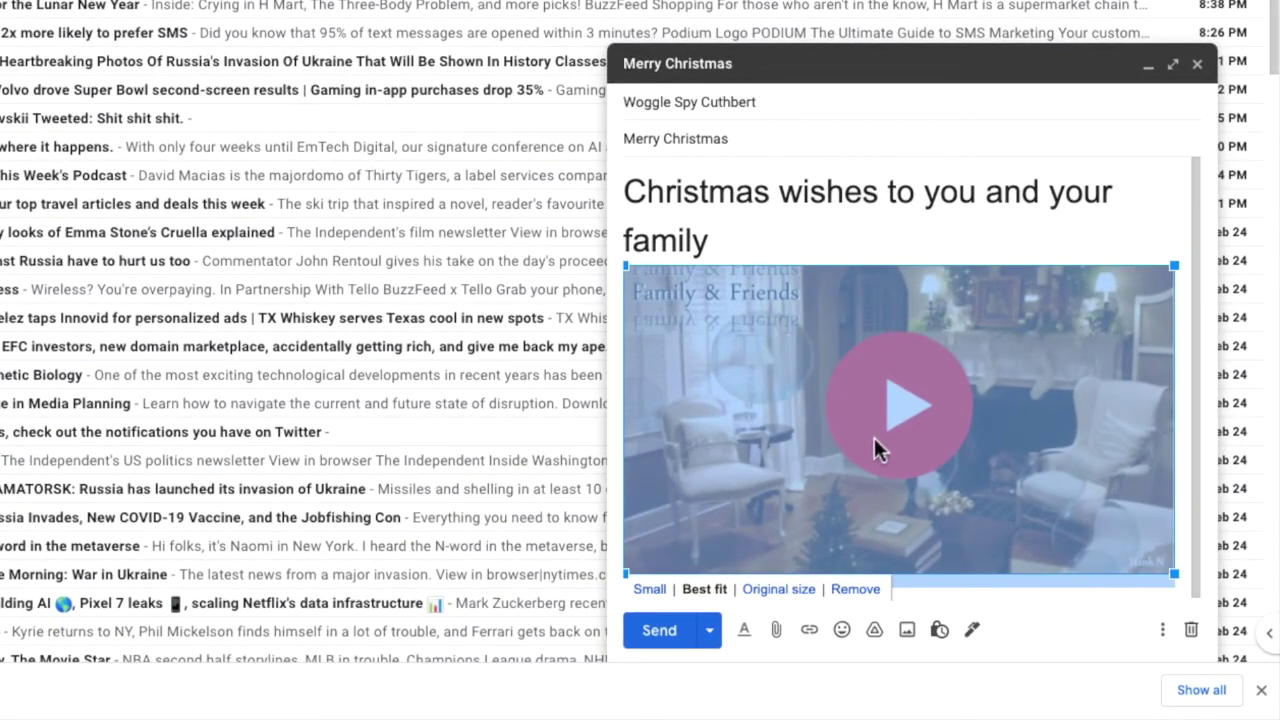
{"action": "left_click", "coordinate": [648, 589]}
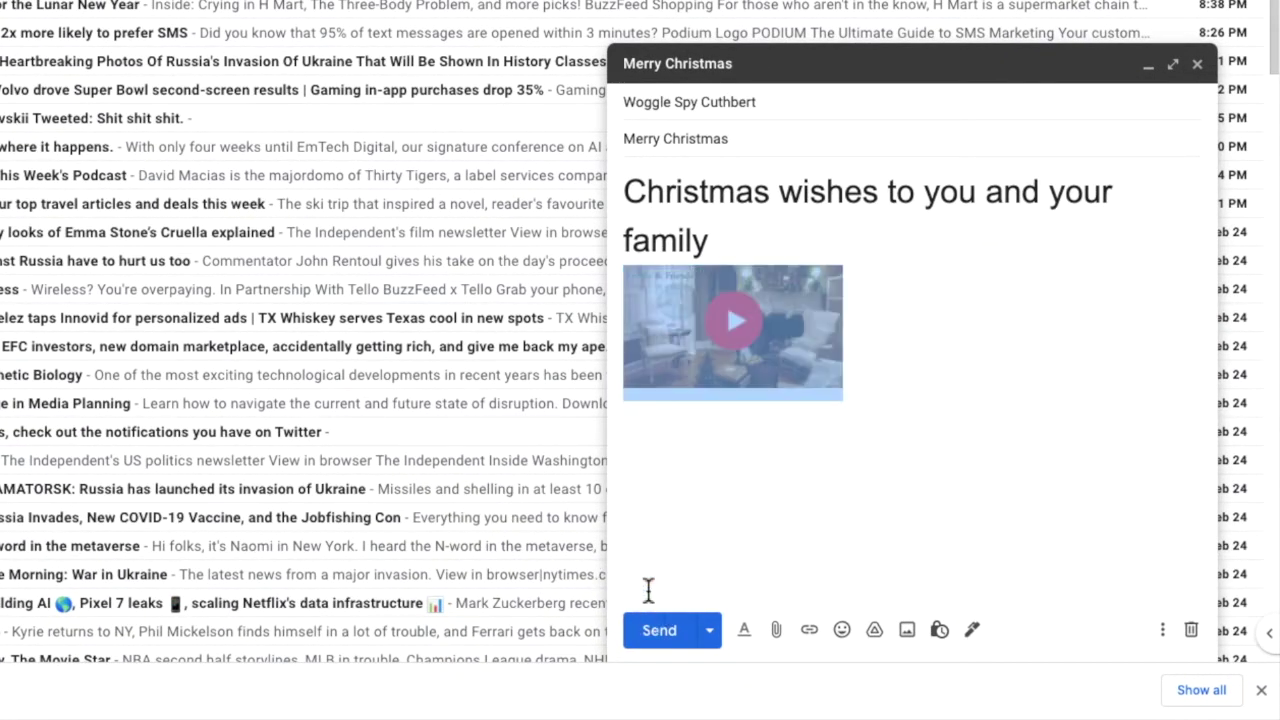
Change the display size of the inline thumbnail image in the email to Best fit.
{"action": "left_click", "coordinate": [821, 383]}
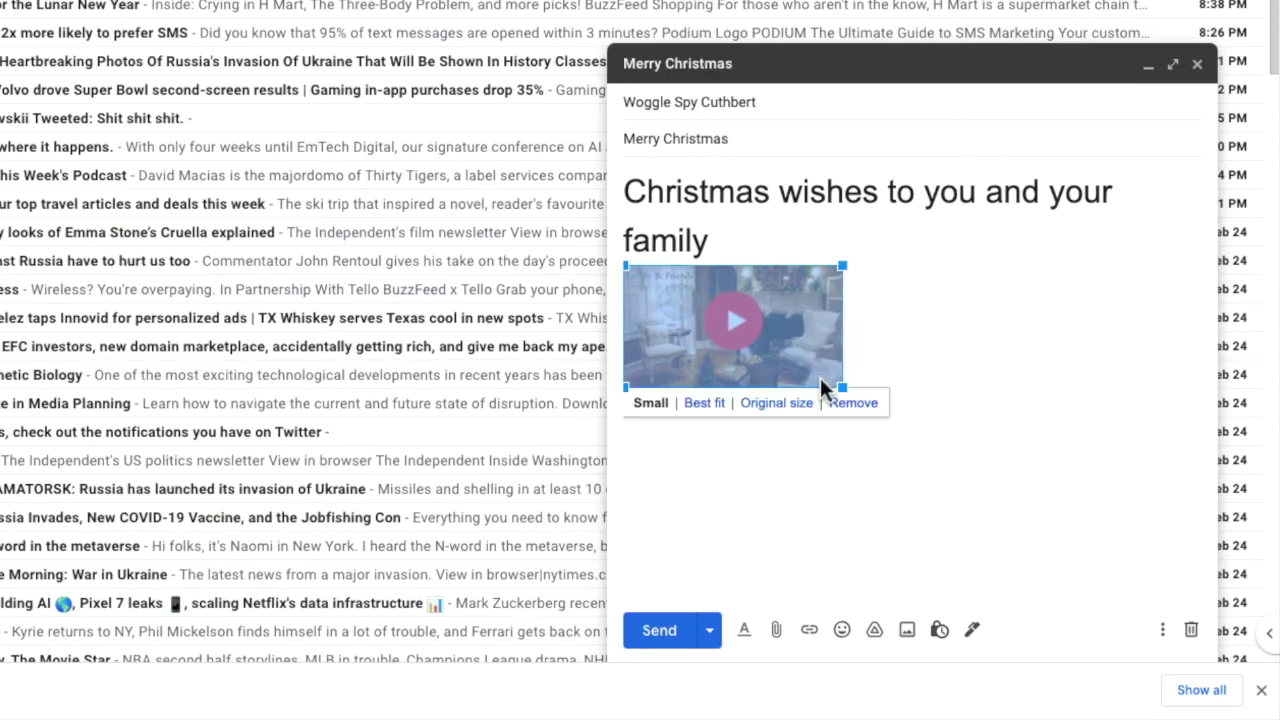
{"action": "left_click", "coordinate": [718, 403]}
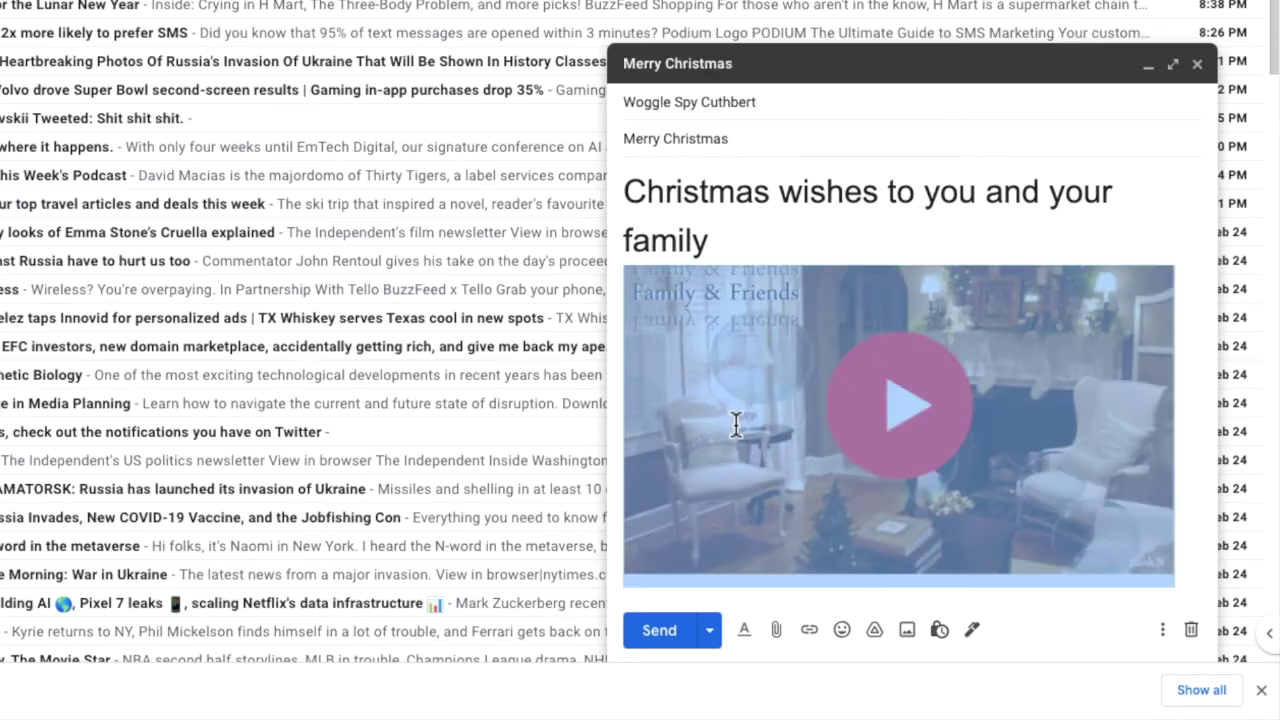
{"action": "left_click", "coordinate": [1186, 277]}
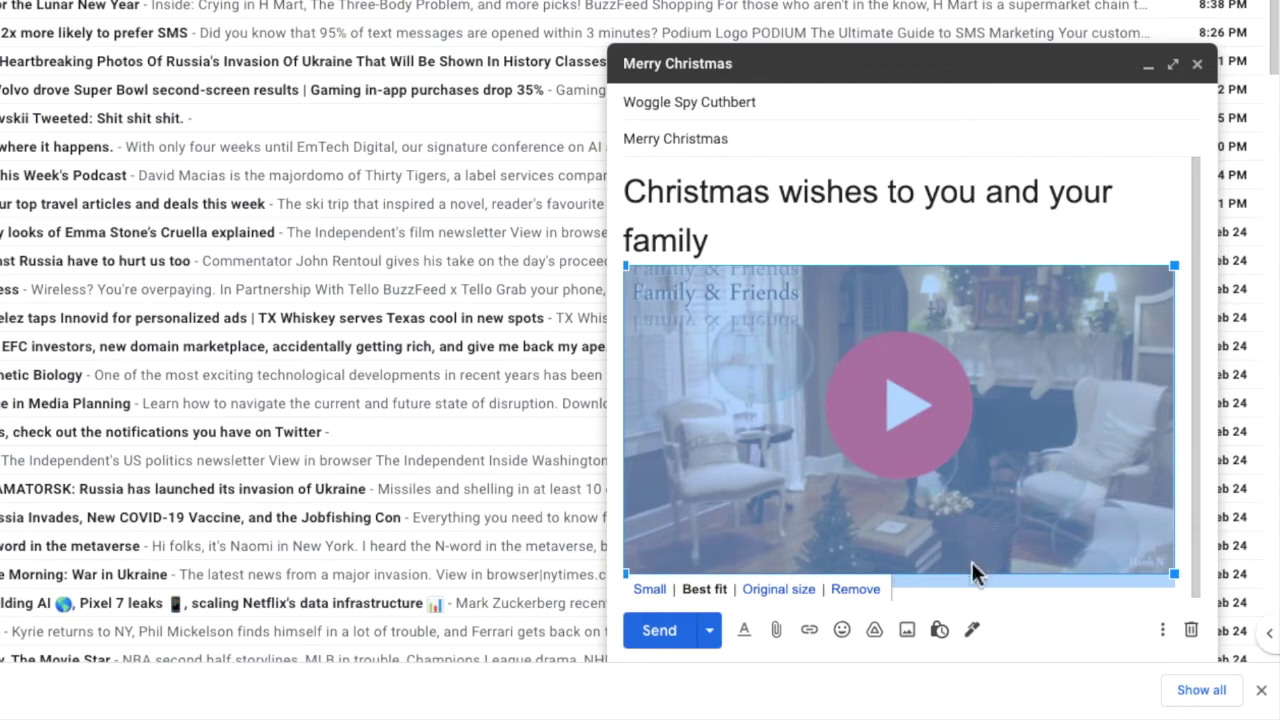
Start adding a link to the thumbnail image and copy the share URL of the YouTube video "Animated Traditional Christian Christmas E-Card".
{"action": "left_click", "coordinate": [813, 640]}
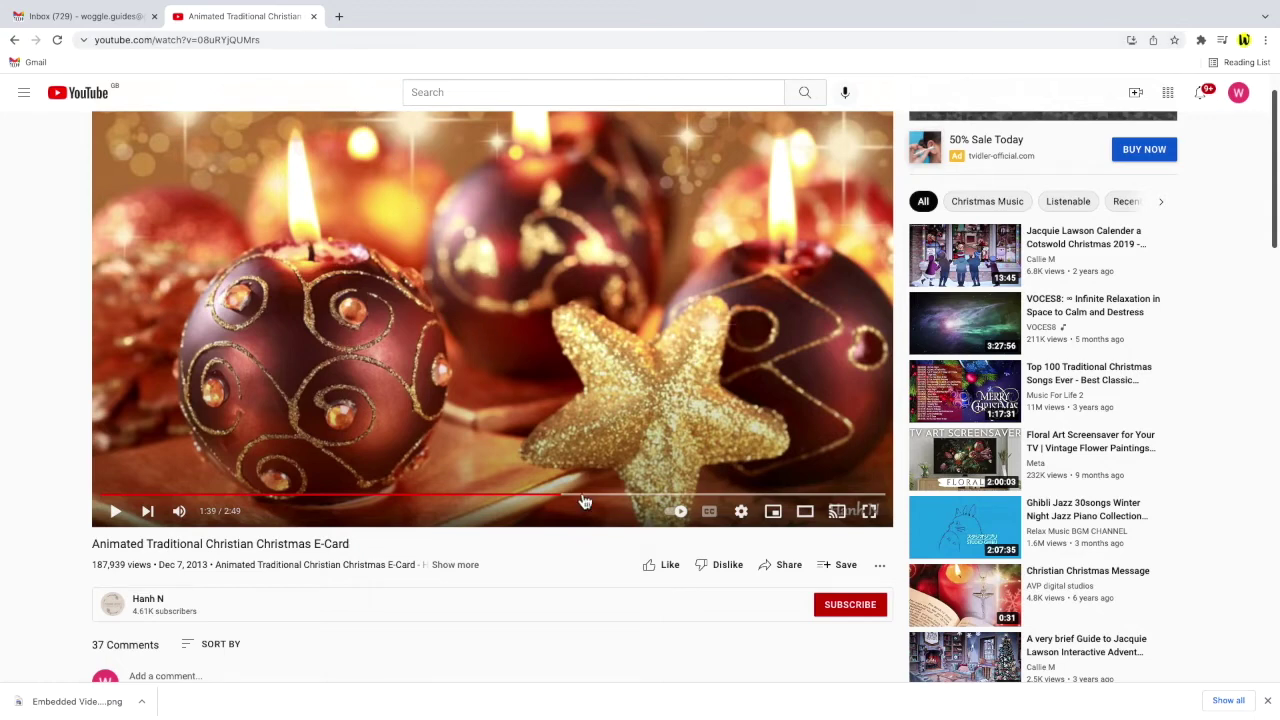
{"action": "left_click", "coordinate": [780, 566]}
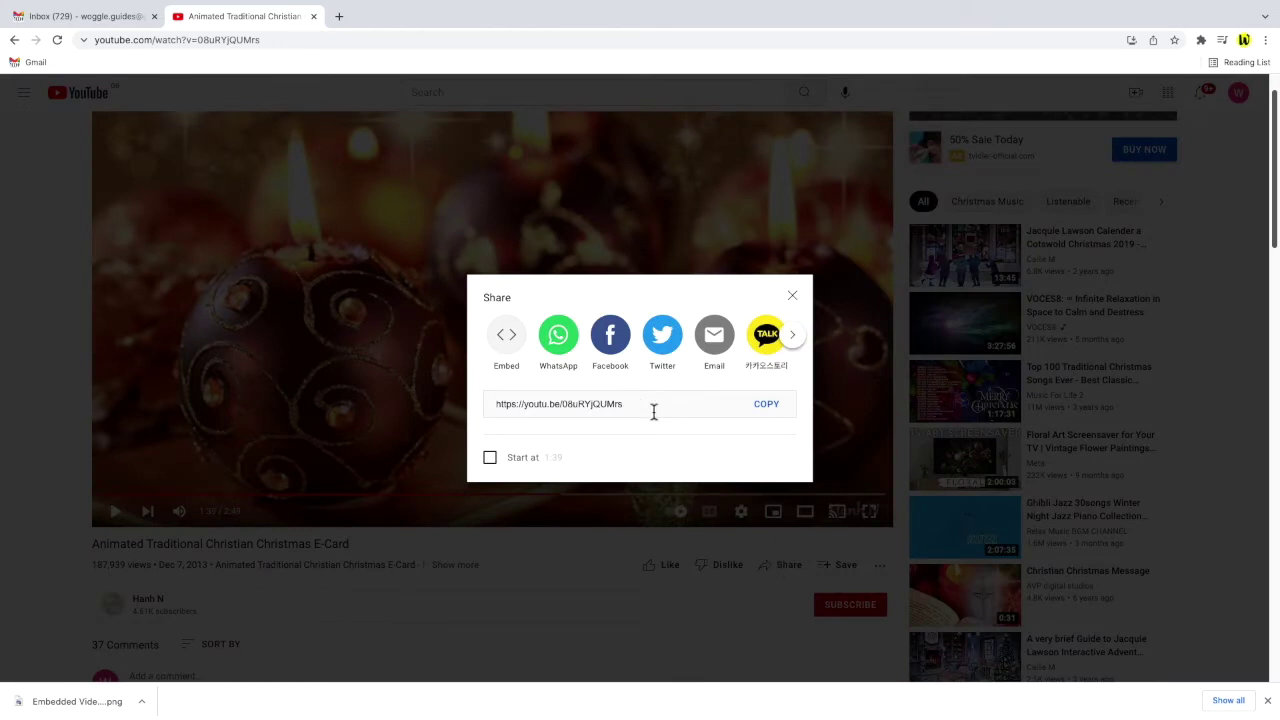
{"action": "left_click", "coordinate": [766, 405]}
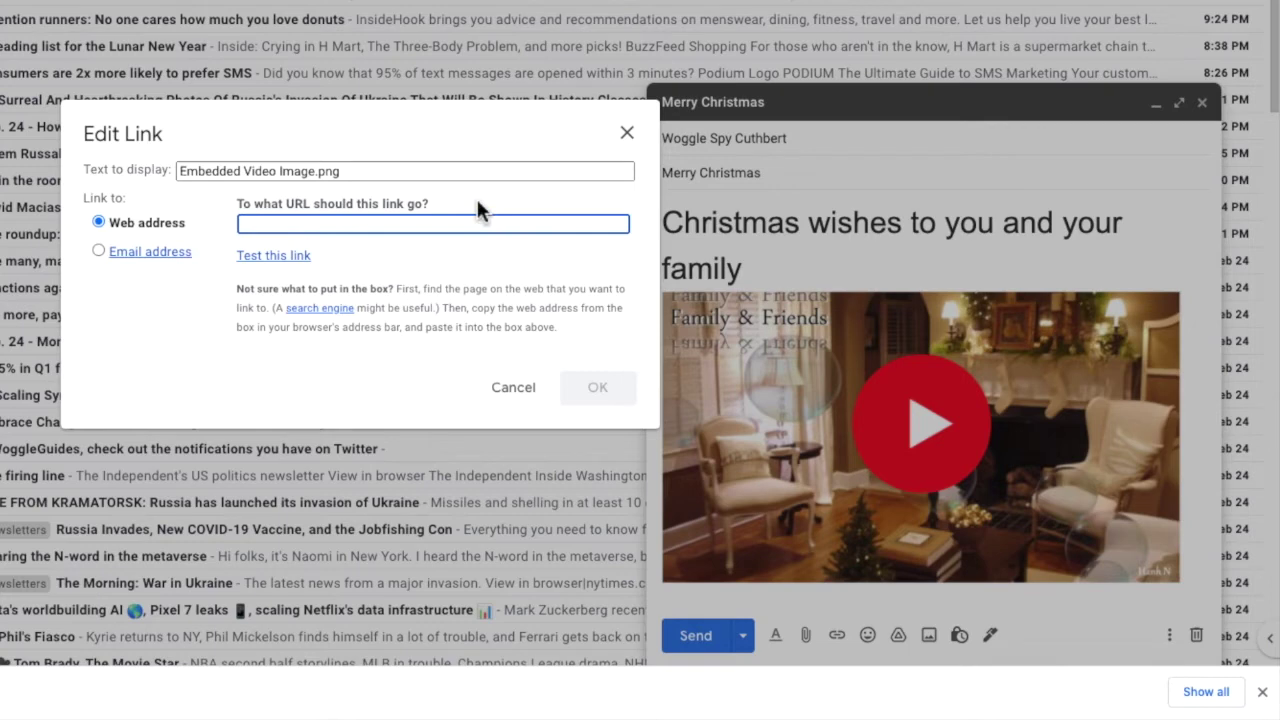
{"action": "right_click", "coordinate": [421, 221]}
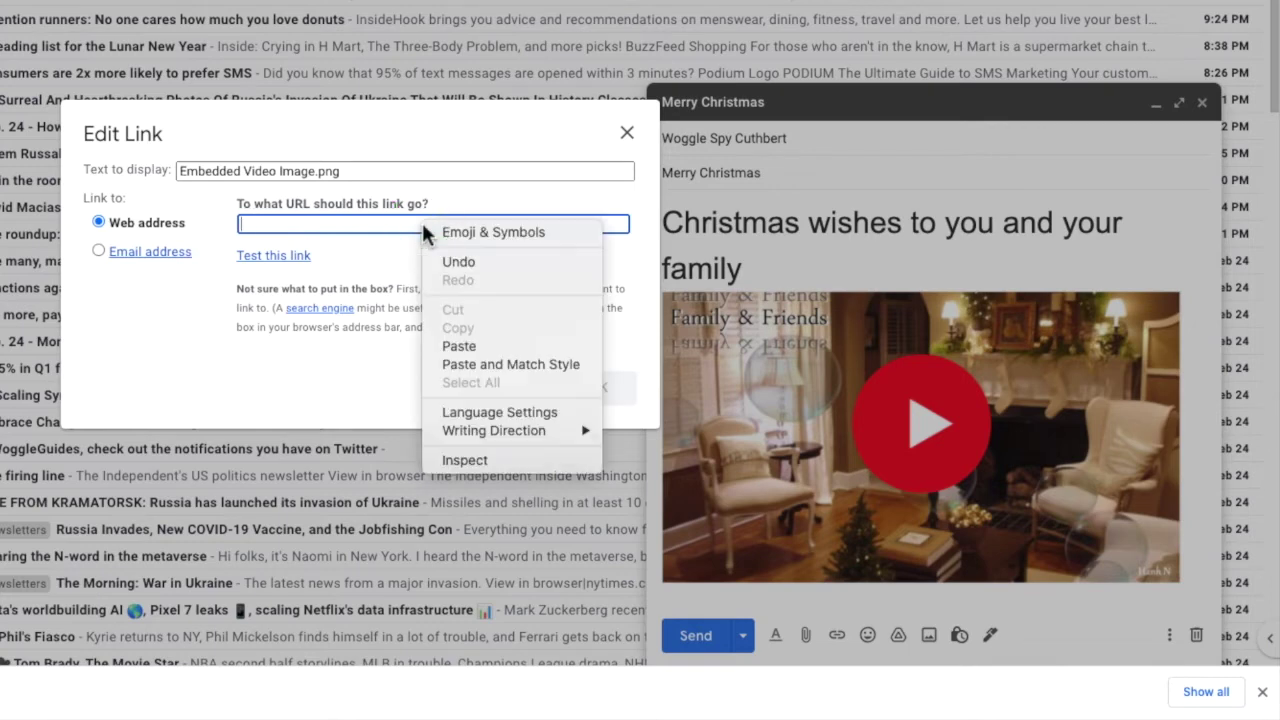
{"action": "left_click", "coordinate": [499, 346]}
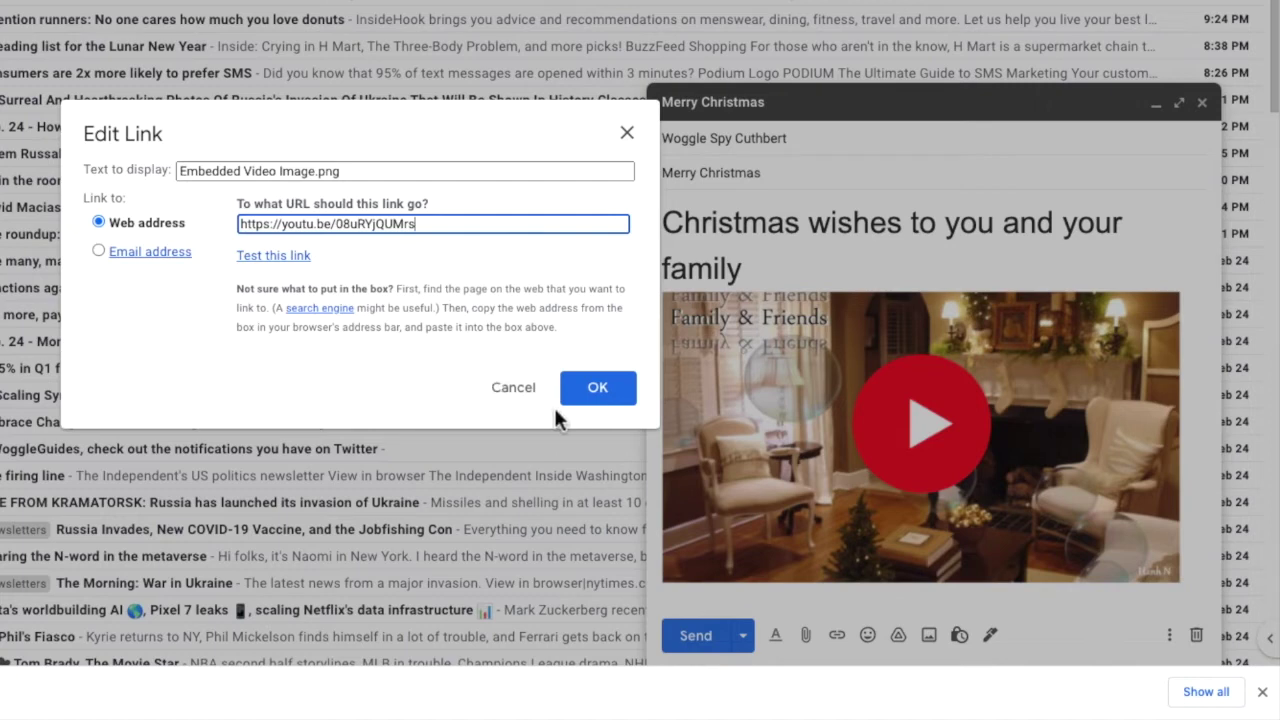
{"action": "left_click", "coordinate": [592, 400]}
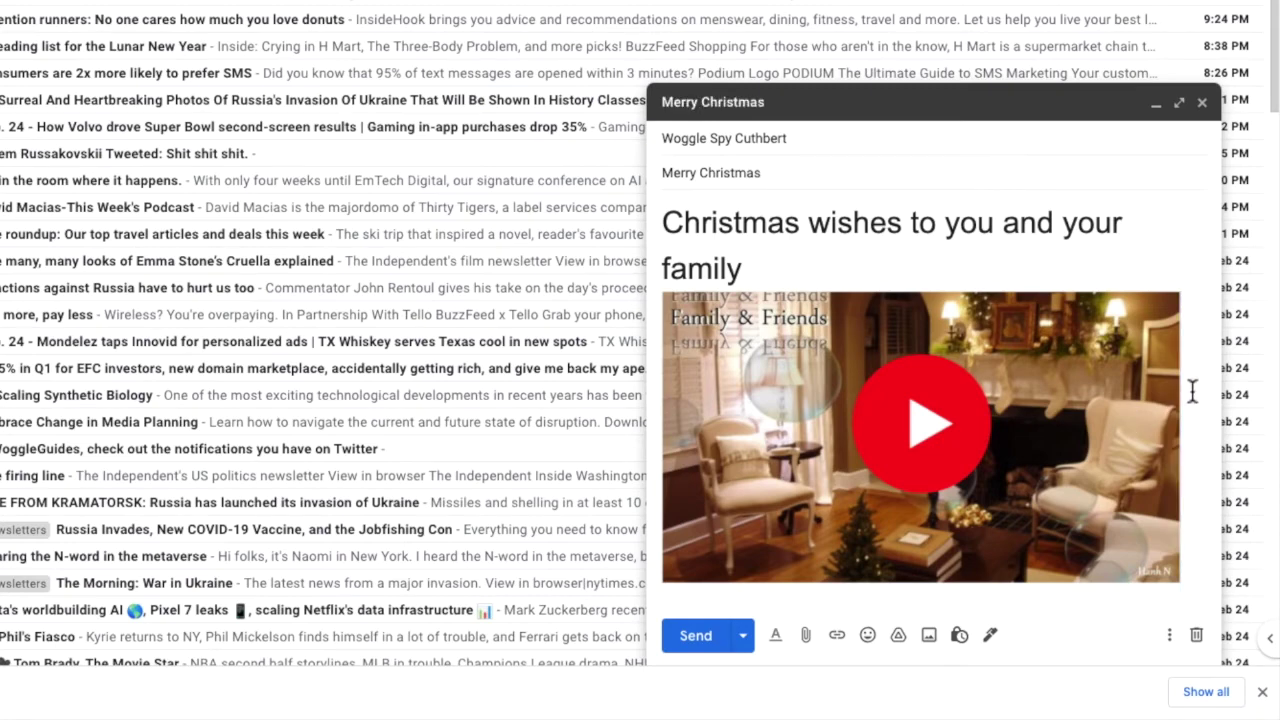
Send the Merry Christmas email and open the received message in the recipient's Outlook inbox.
{"action": "left_click", "coordinate": [704, 650]}
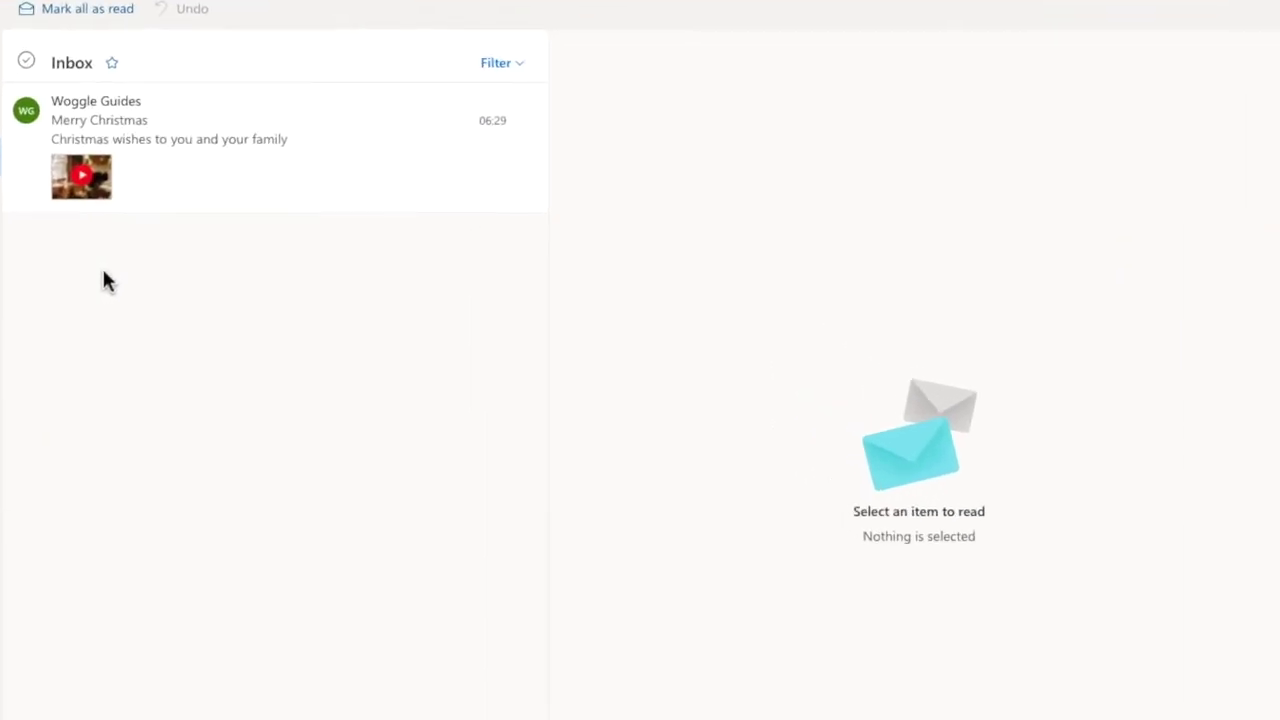
{"action": "left_click", "coordinate": [155, 170]}
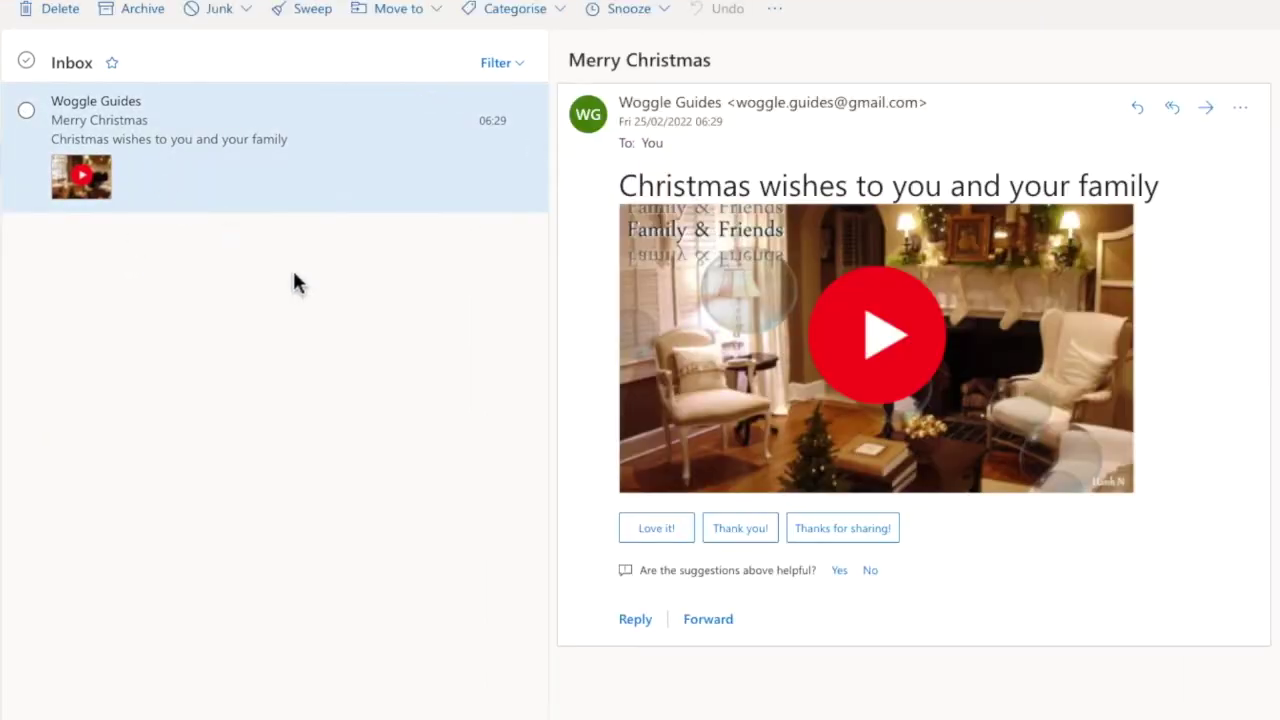